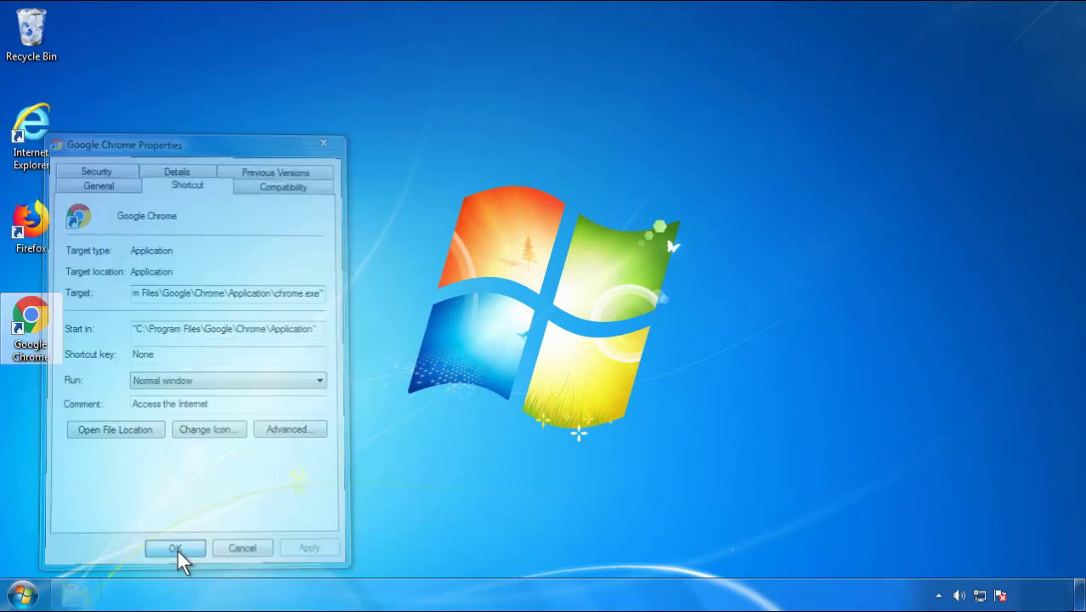
- Confirm and close the Google Chrome shortcut's Properties, bringing up the Start menu
click(21, 592)
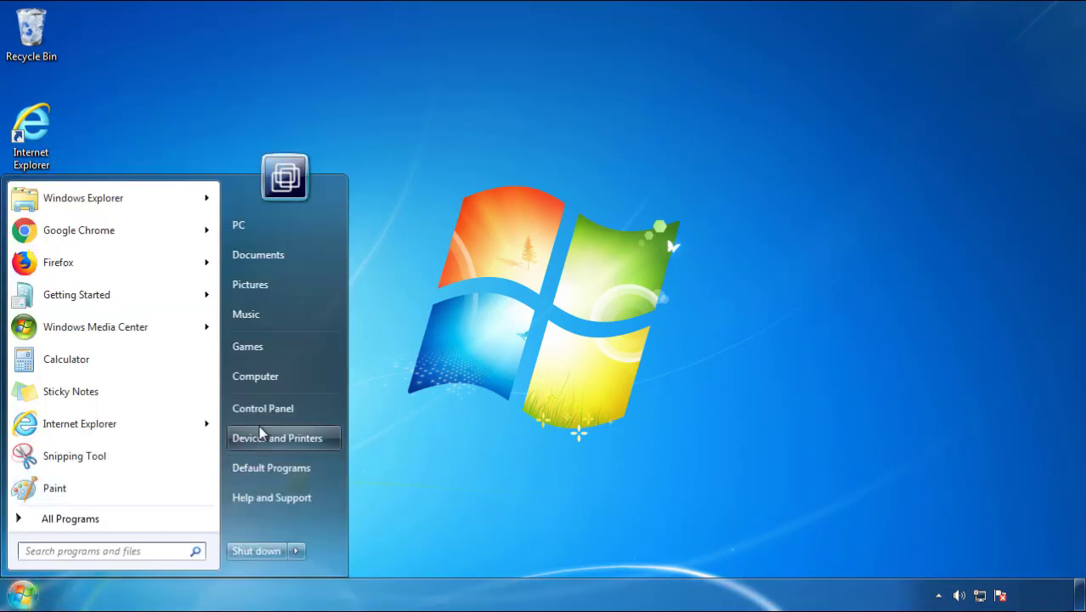
- Uninstall SearchMine 2.00 from Control Panel's programs list, sorted newest-installed first
click(271, 397)
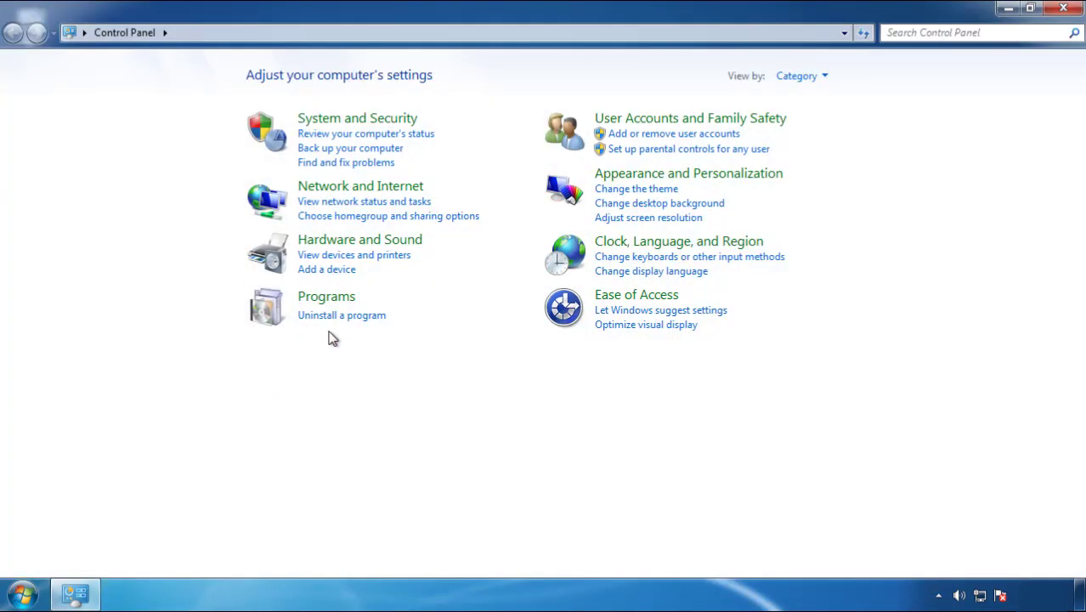
click(337, 317)
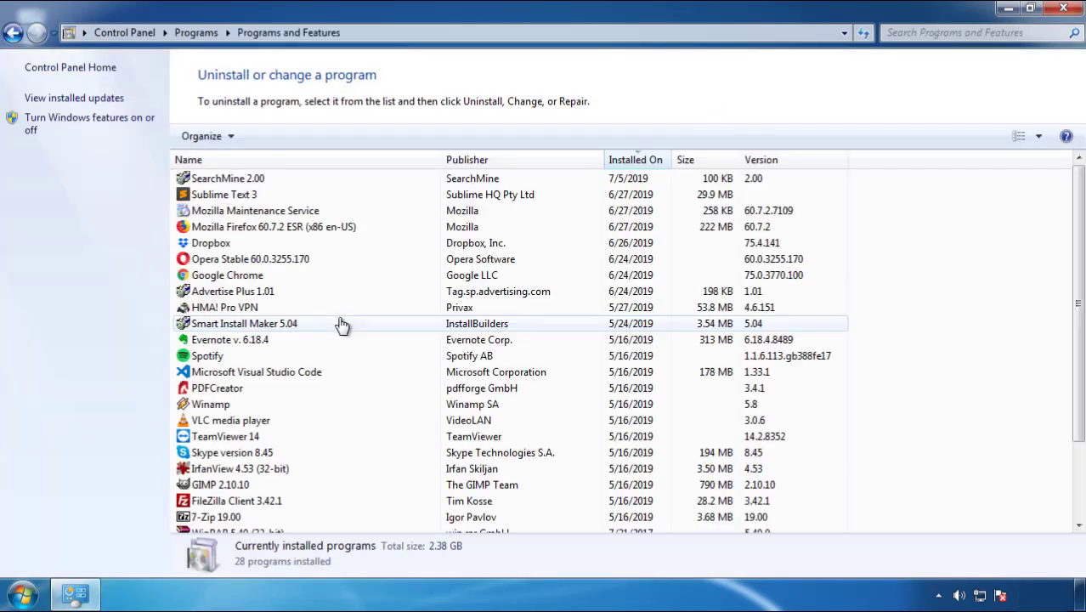
click(637, 162)
click(633, 164)
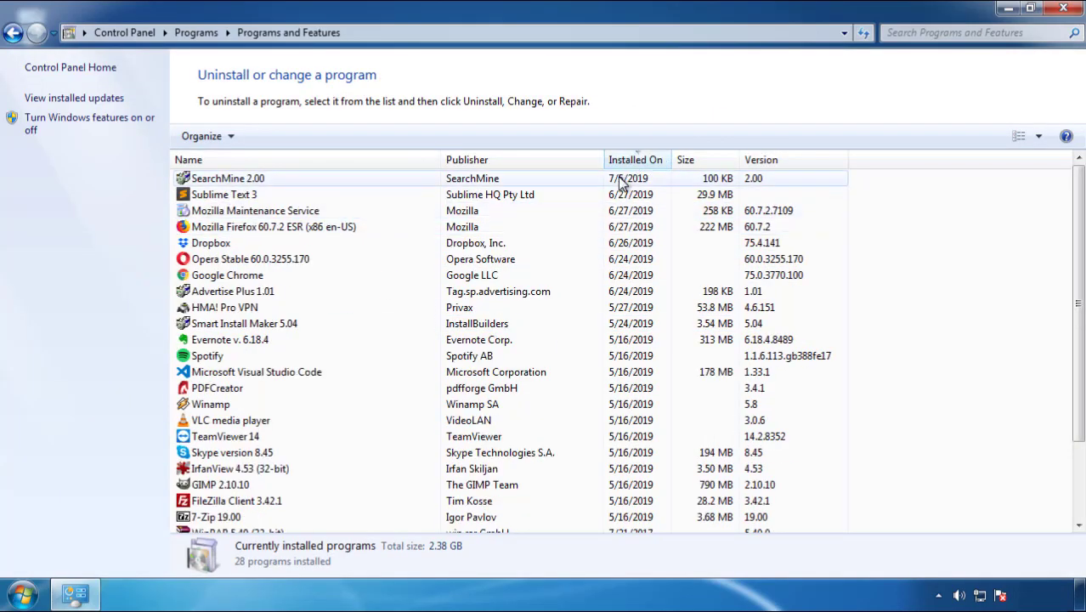
click(226, 180)
click(270, 136)
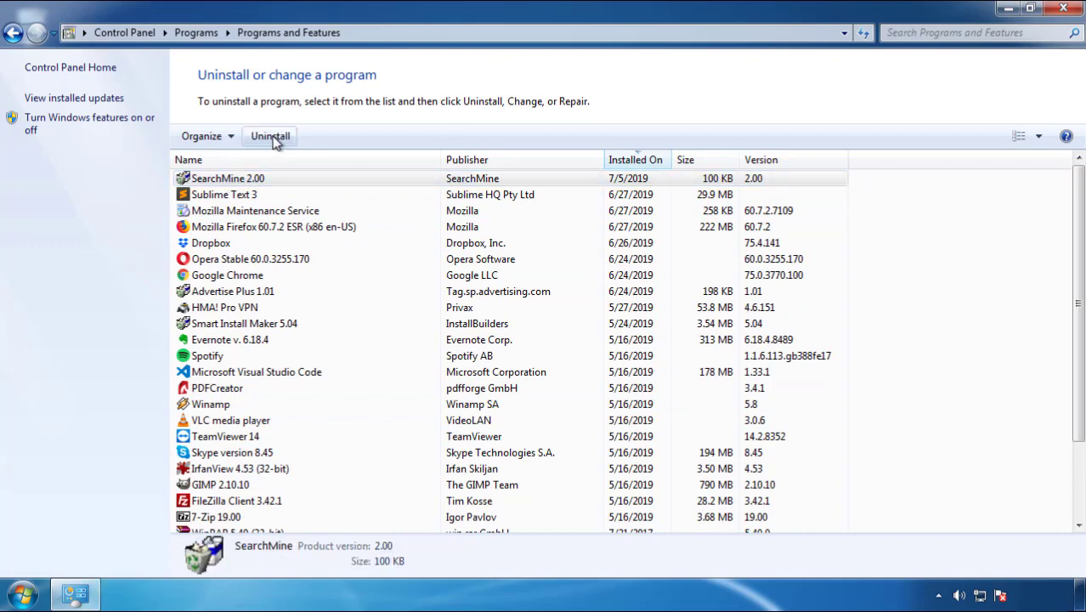
click(633, 450)
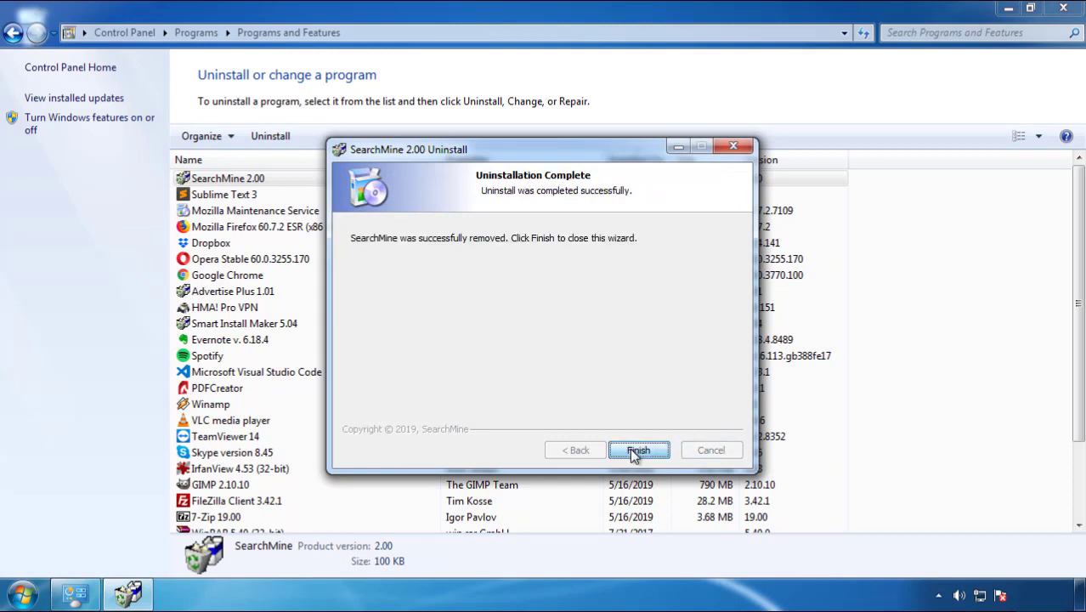
click(633, 450)
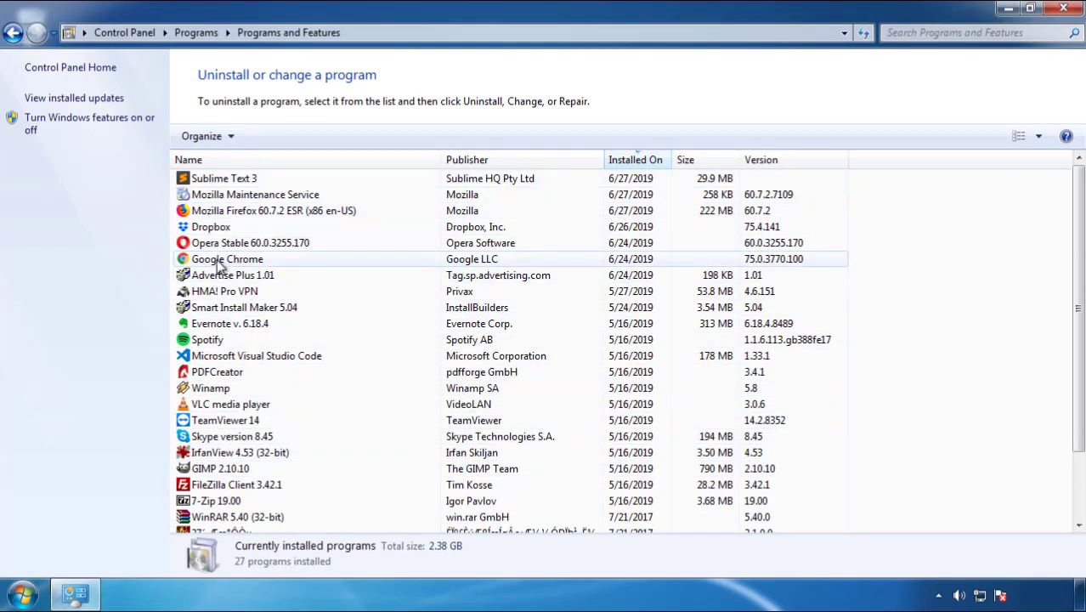
- Close Programs and Features, restart Windows, and boot into Safe Mode from the boot options
click(1063, 10)
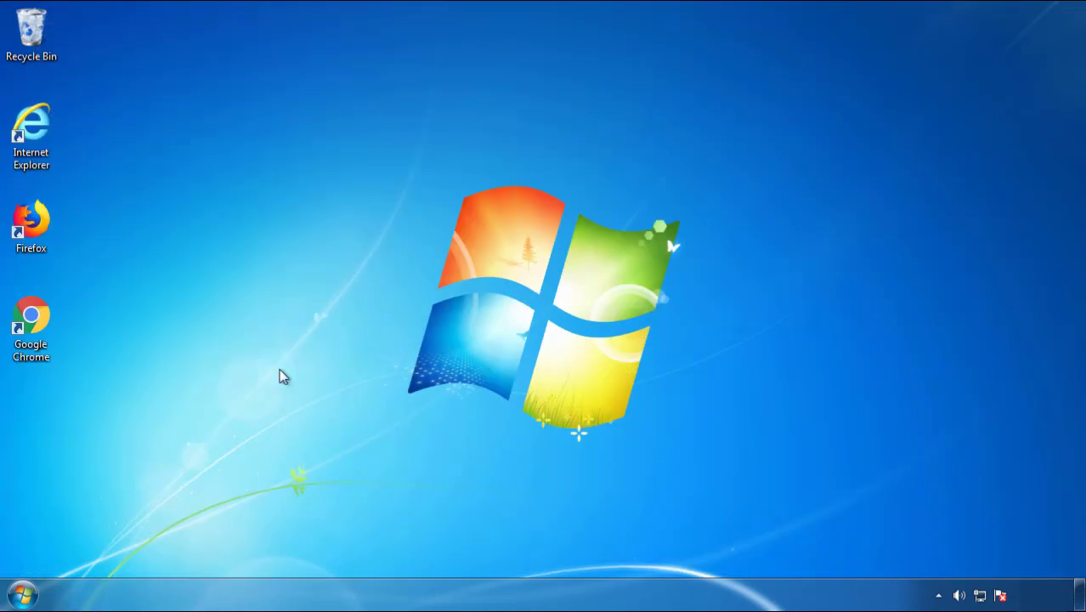
click(20, 599)
click(296, 550)
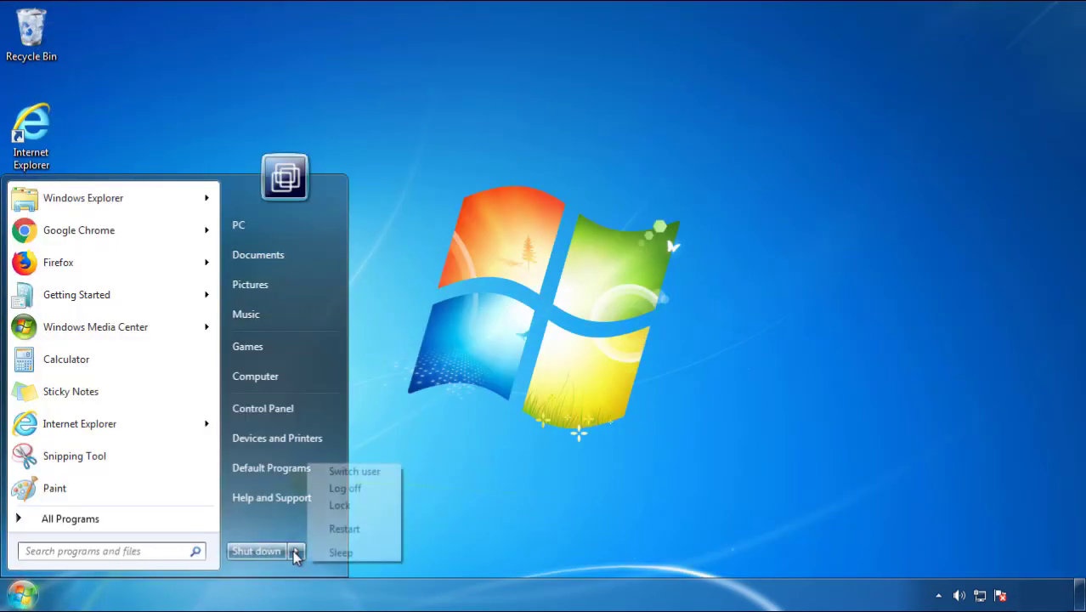
click(566, 464)
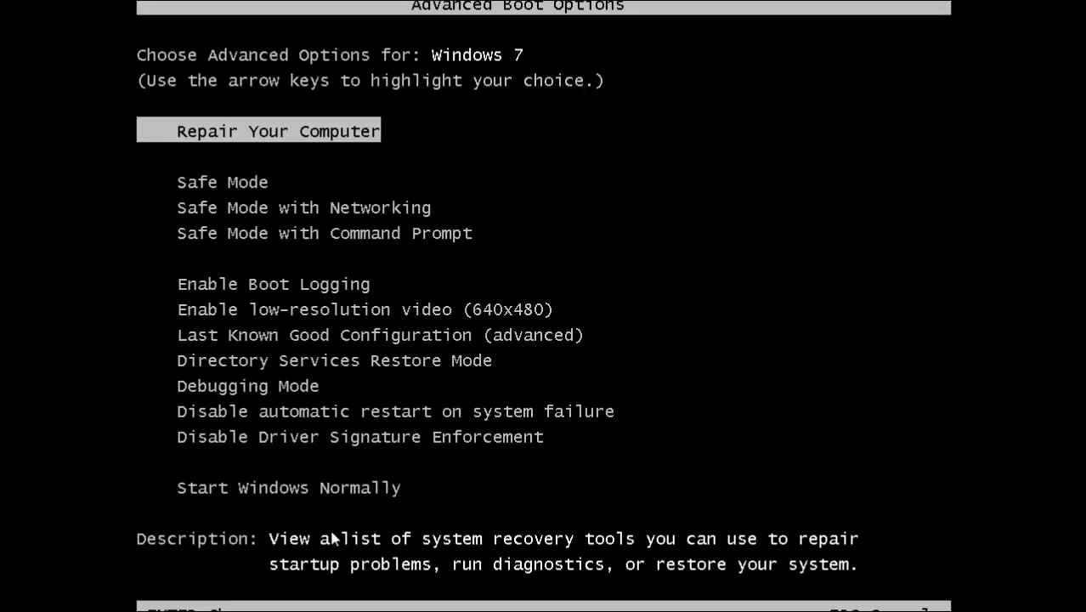
key(Down)
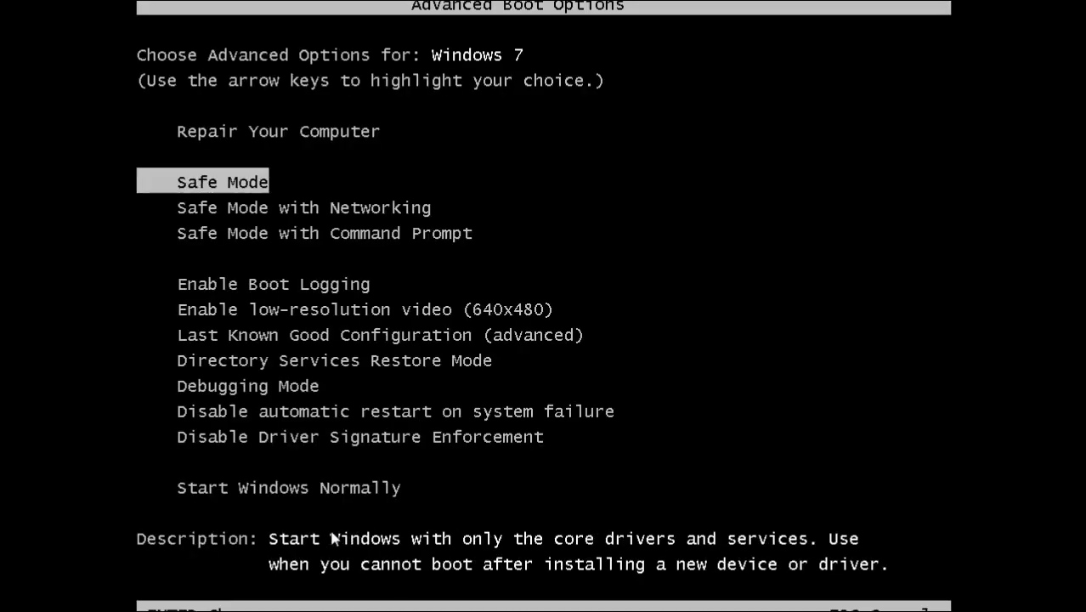
key(Return)
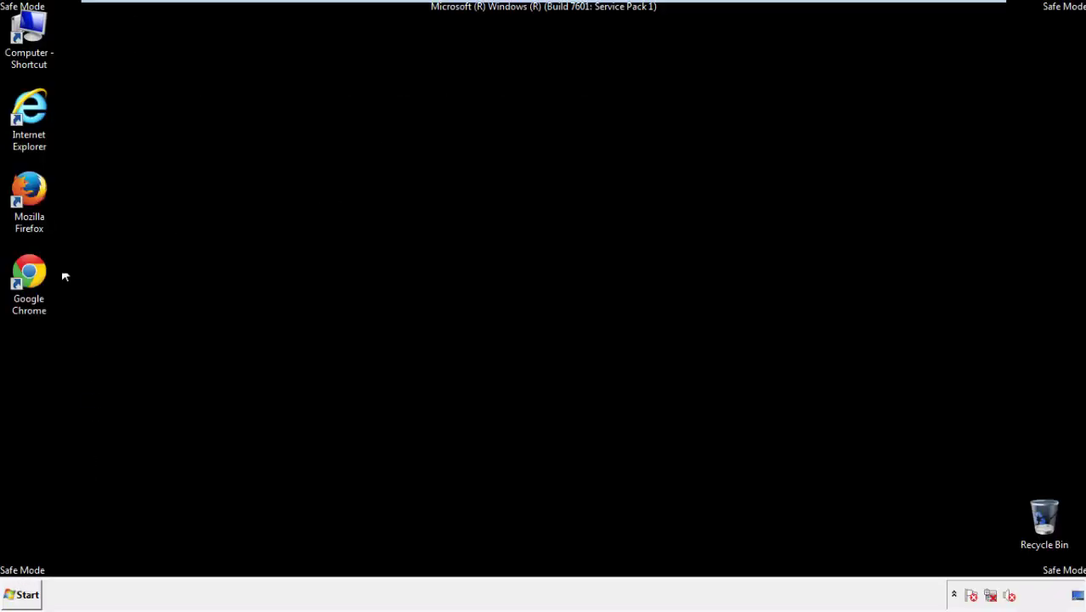
- Launch Firefox, decline the default-browser prompt, and keep the menu bar visible
double_click(37, 196)
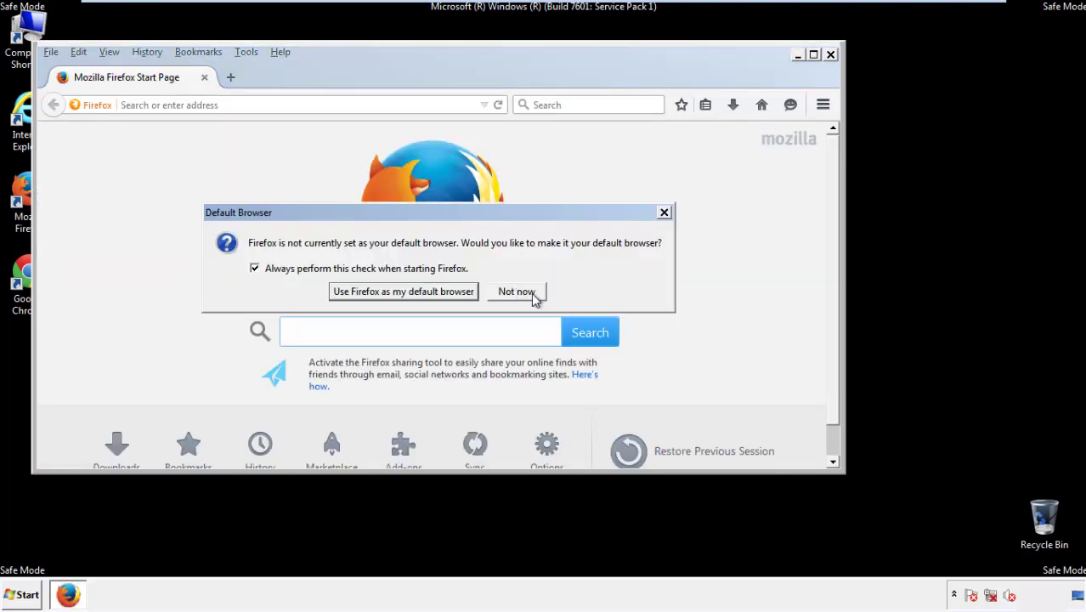
click(530, 291)
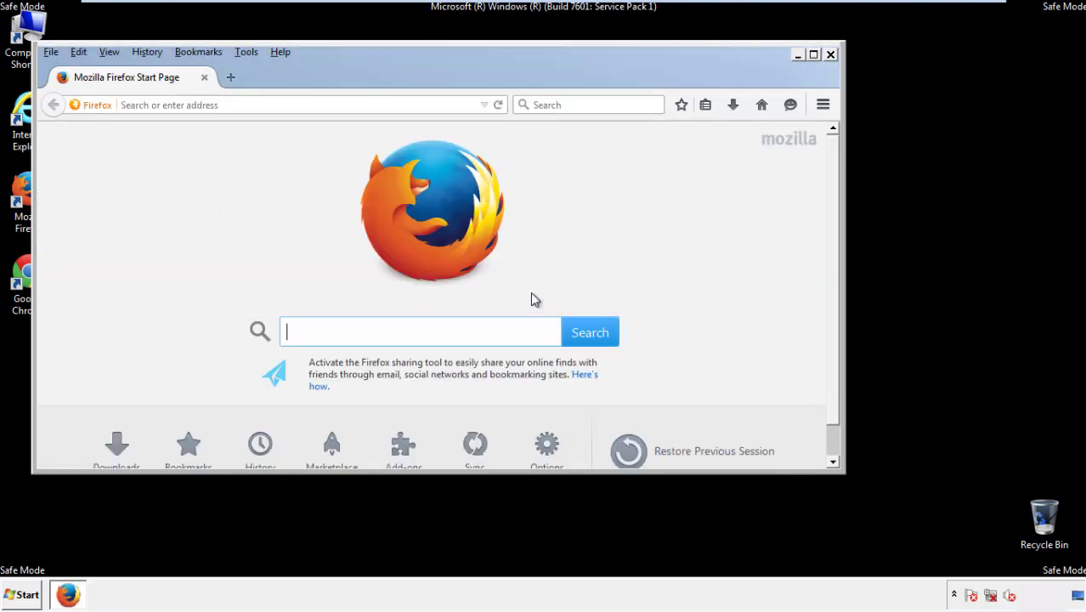
right_click(334, 76)
click(366, 129)
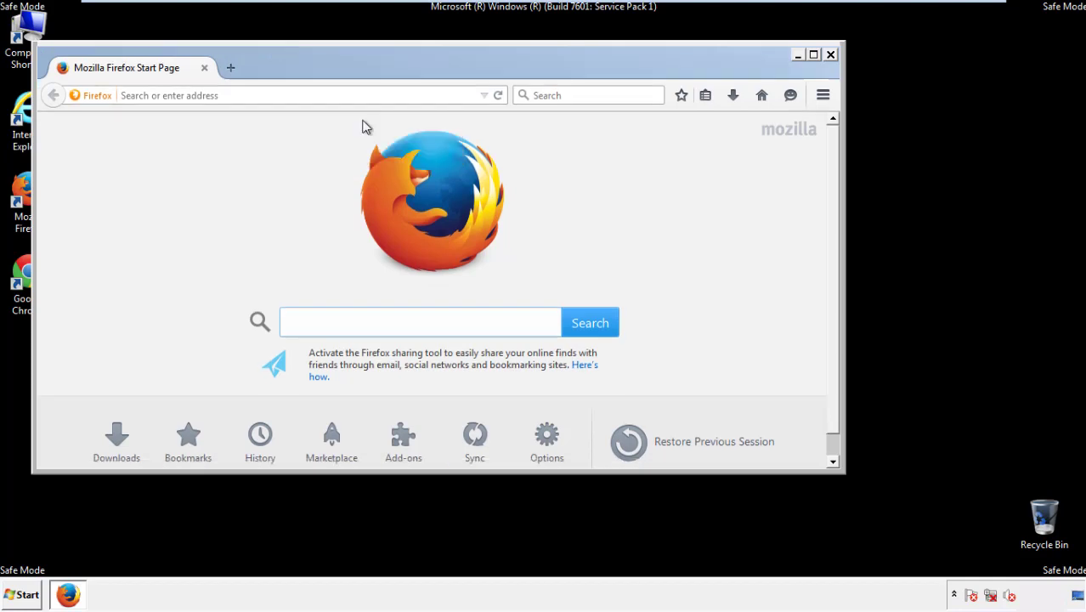
right_click(344, 75)
click(353, 130)
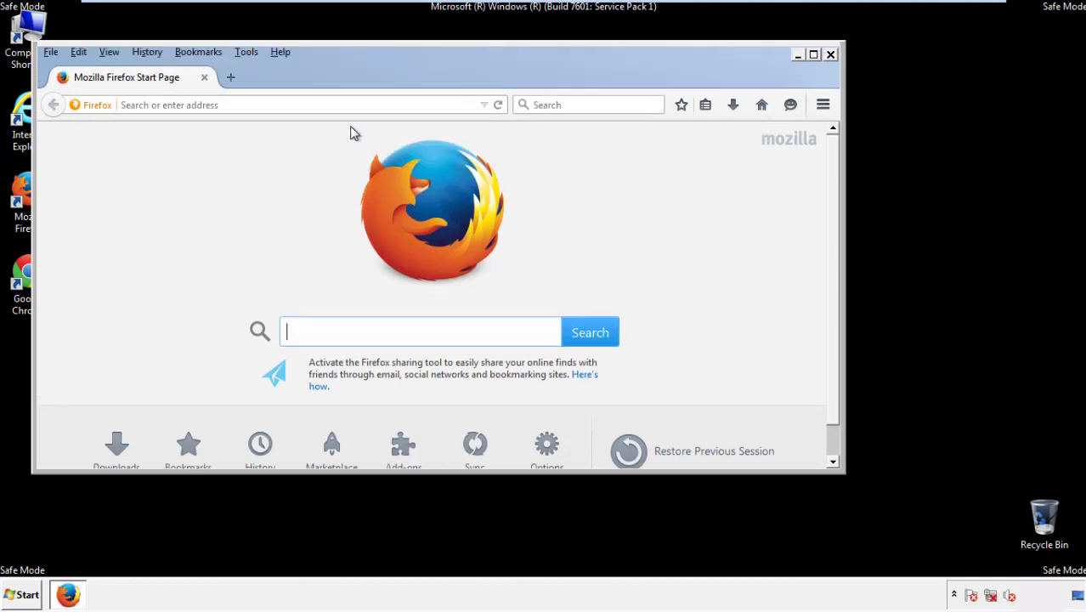
- Clear recent history for Everything, including offline website data and site preferences
click(153, 53)
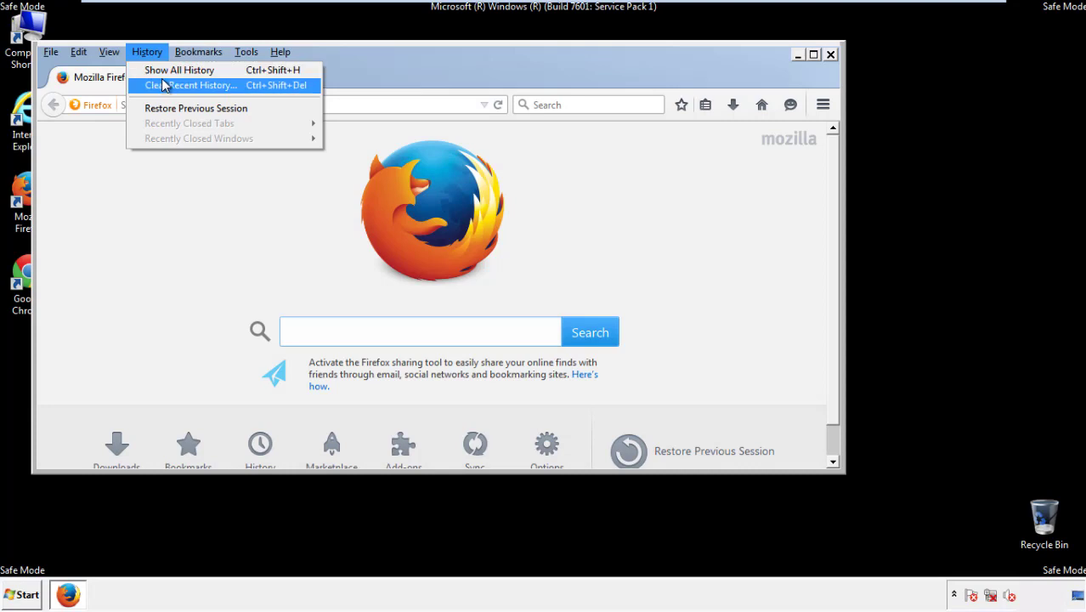
click(166, 85)
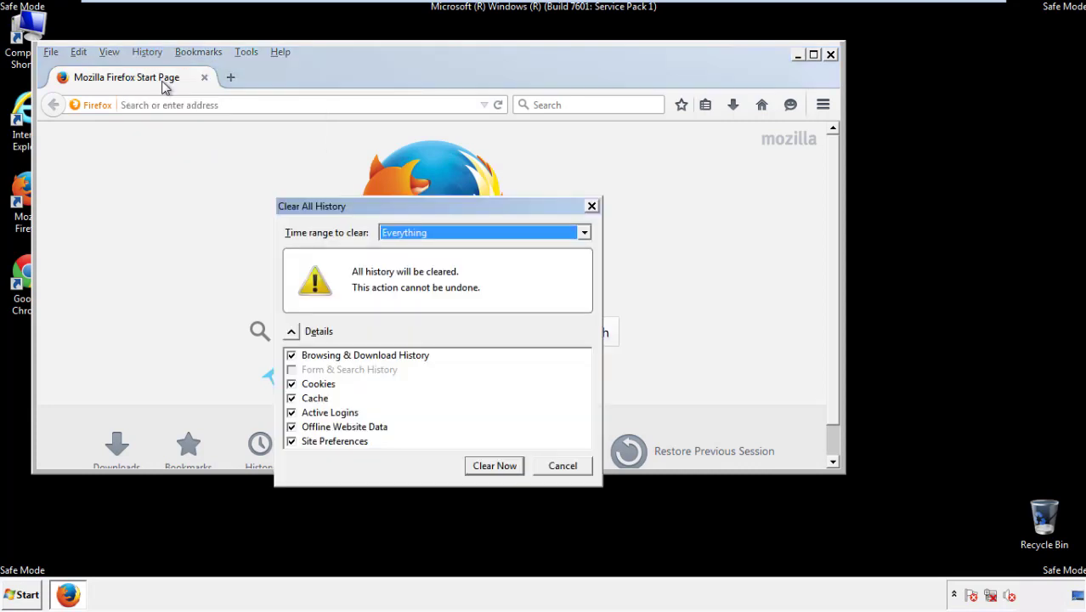
click(399, 234)
click(407, 319)
click(291, 426)
click(290, 427)
click(291, 442)
click(291, 441)
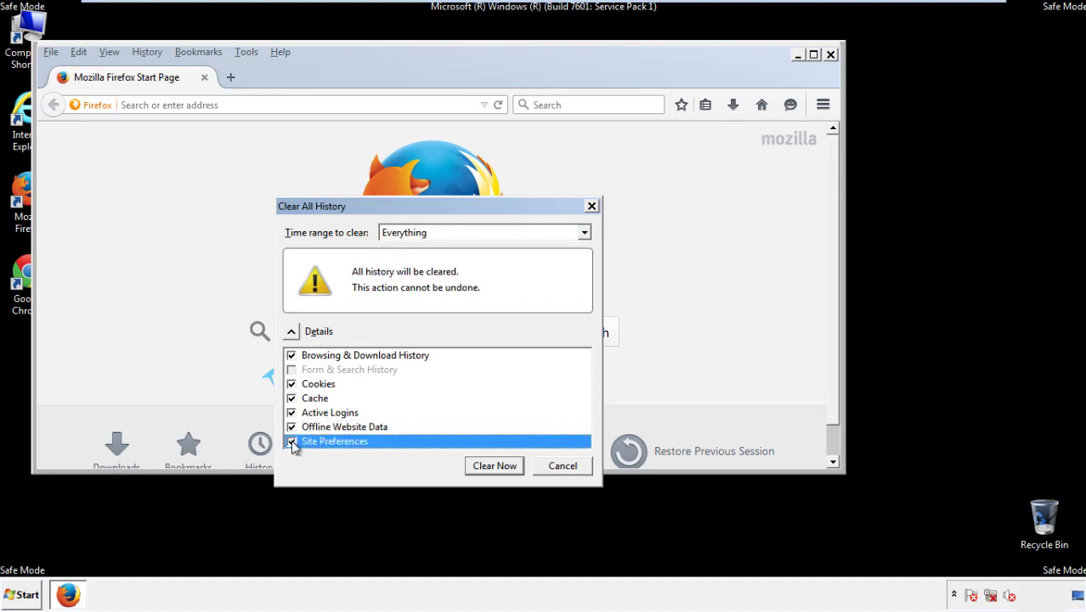
click(493, 465)
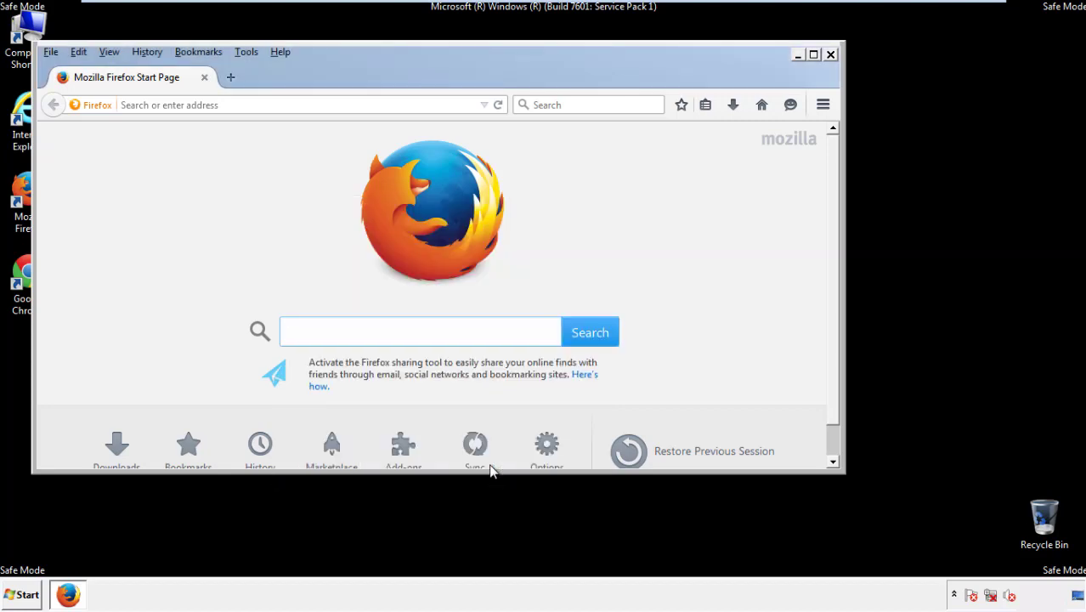
- Refresh Firefox from Troubleshooting Information, finish, decline default-browser prompt, and close Firefox
click(280, 52)
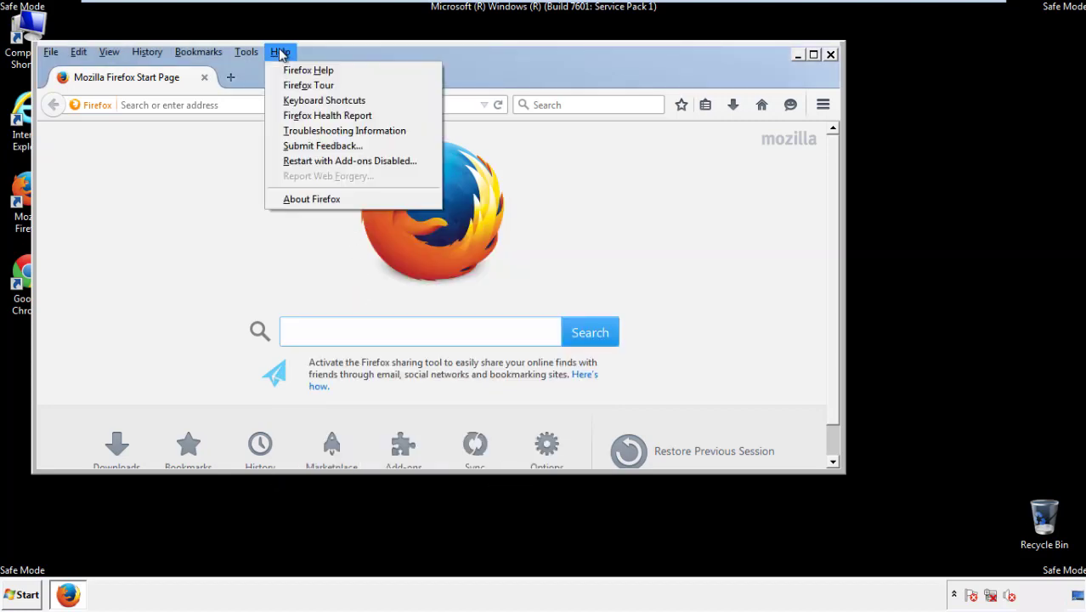
click(314, 130)
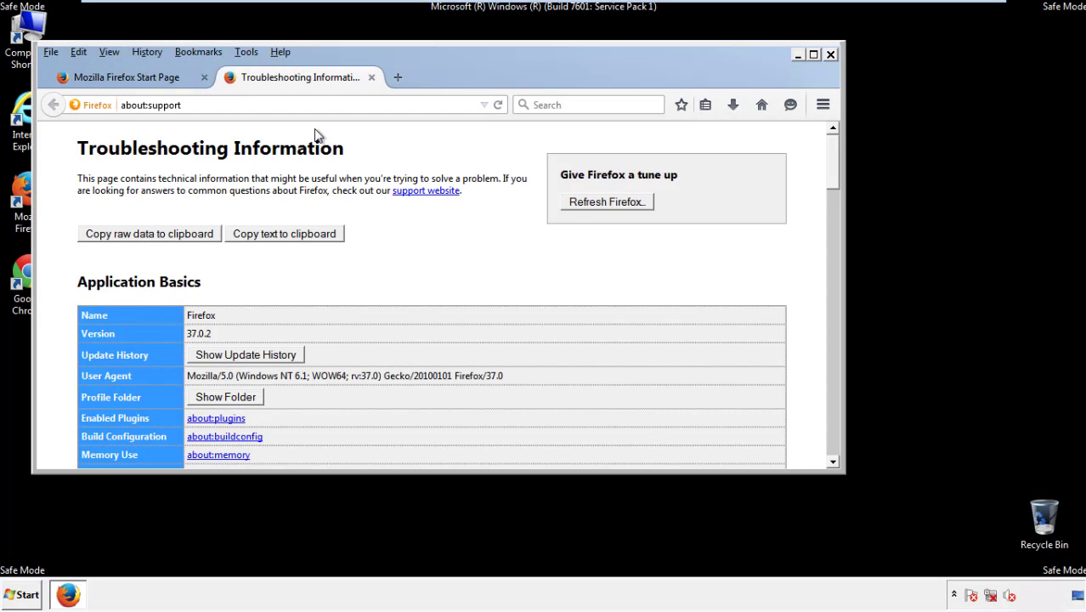
click(630, 204)
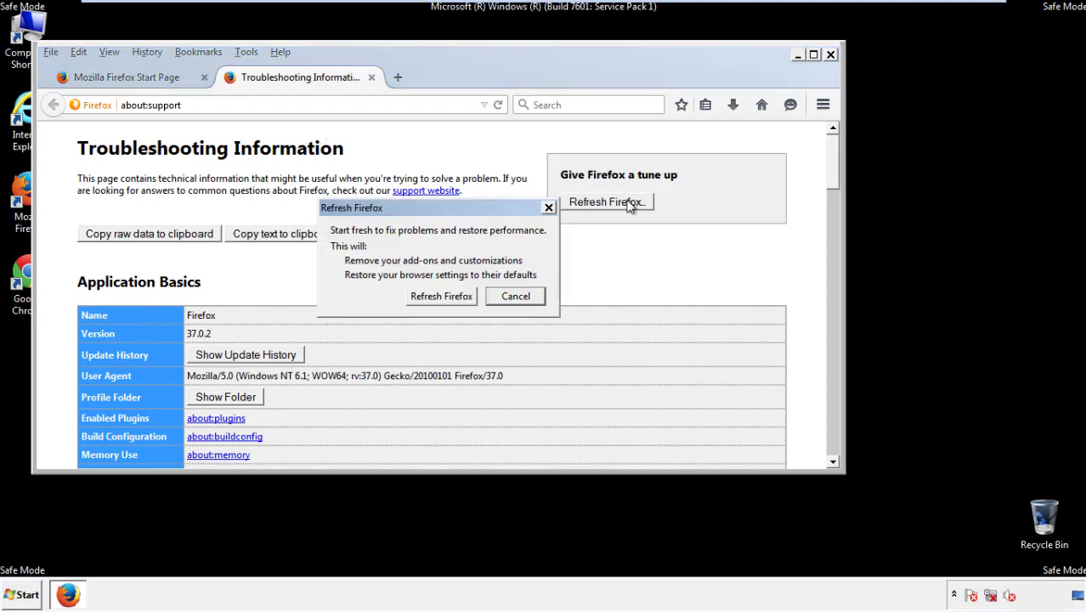
click(441, 296)
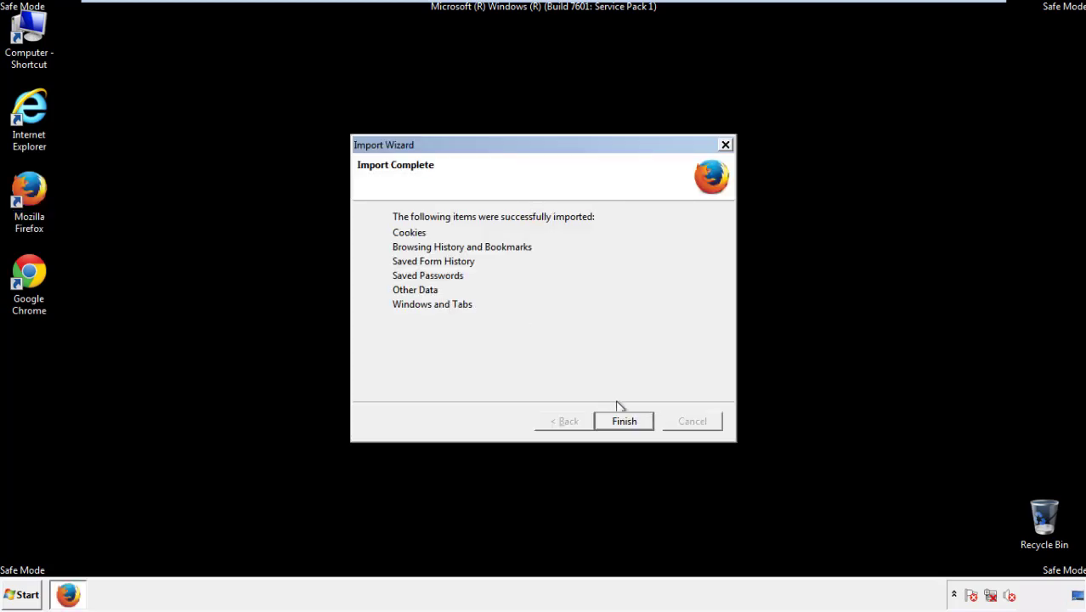
click(625, 423)
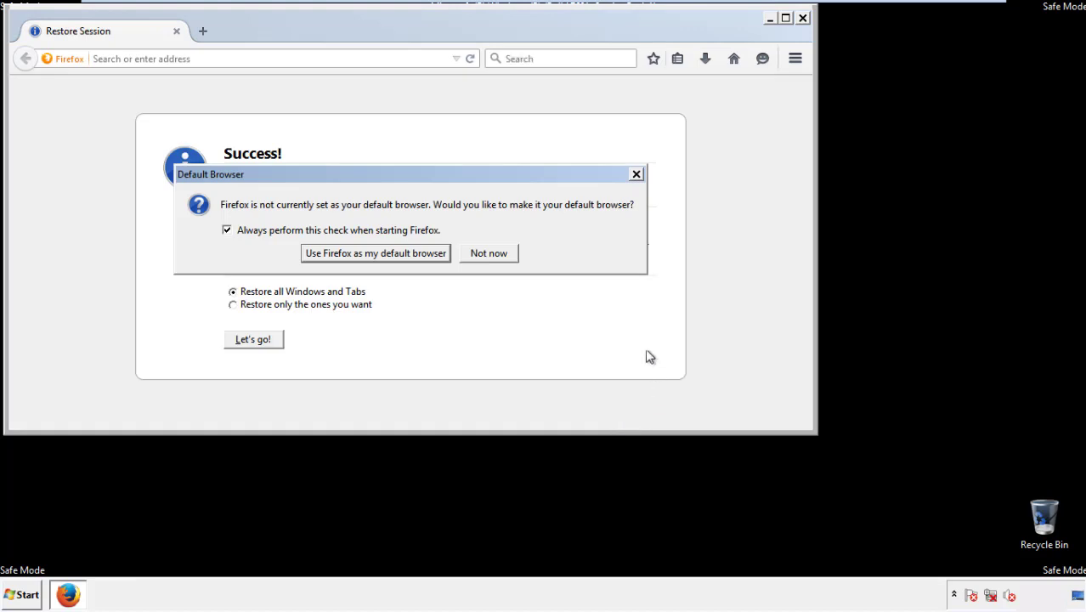
click(490, 255)
click(802, 17)
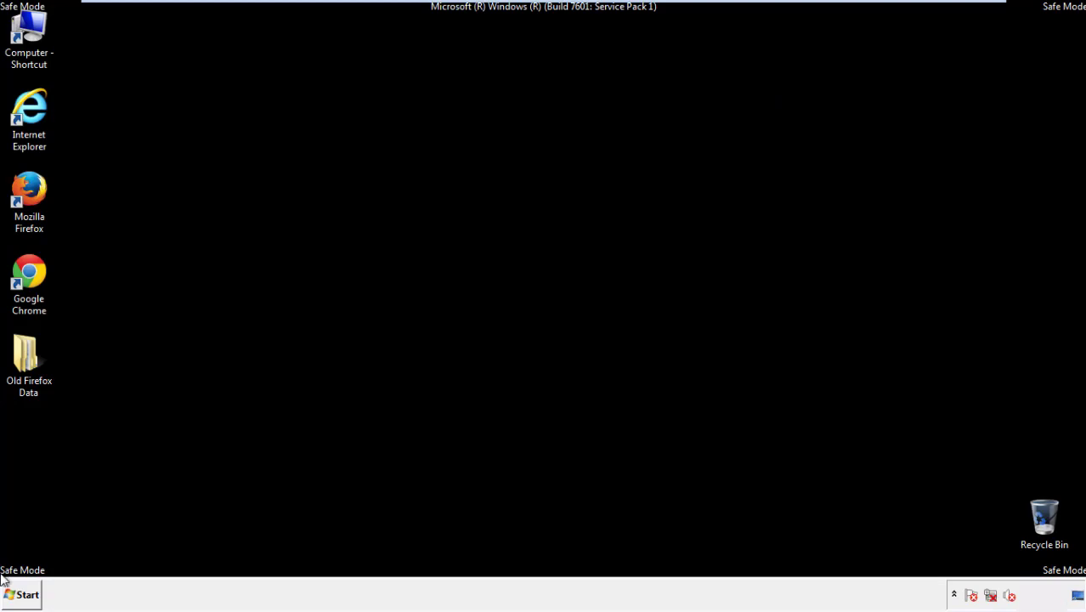
- Launch Chrome, dismiss the default-browser bar, and reach Clear browsing data via Settings > History
click(26, 270)
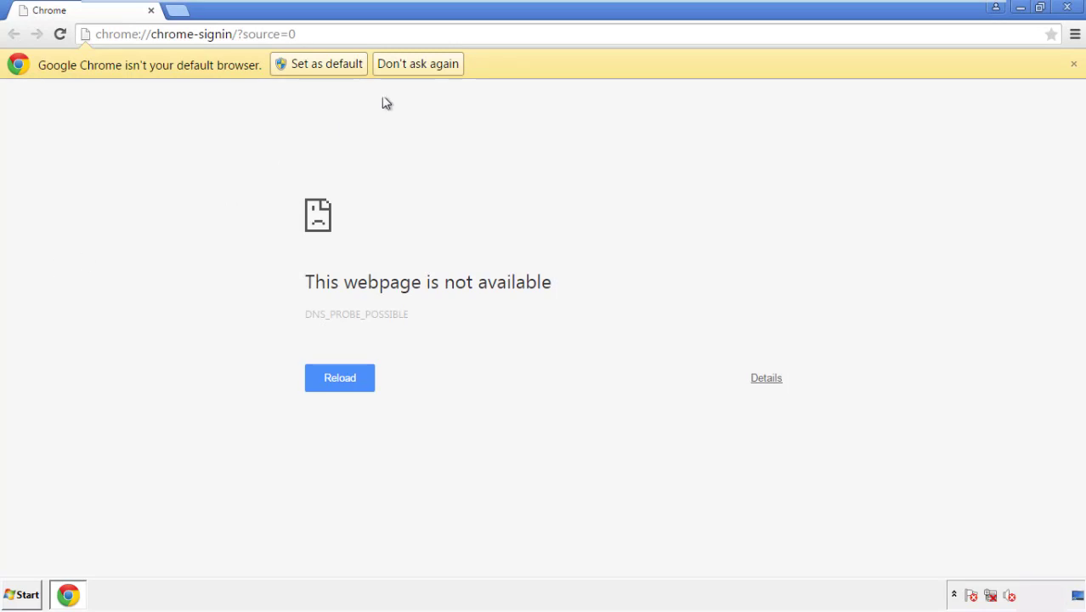
click(438, 69)
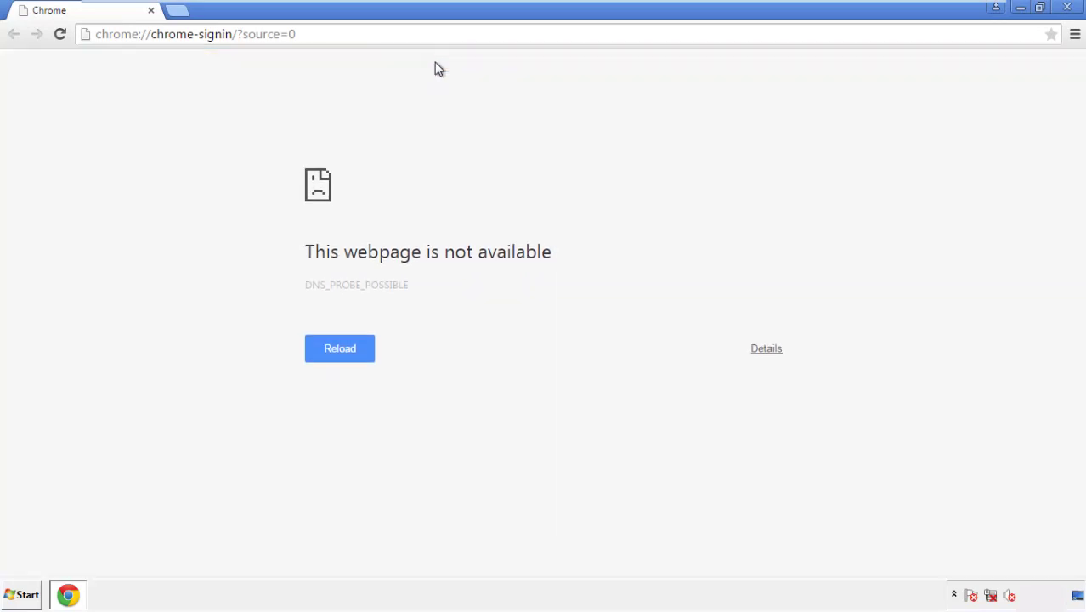
click(1075, 36)
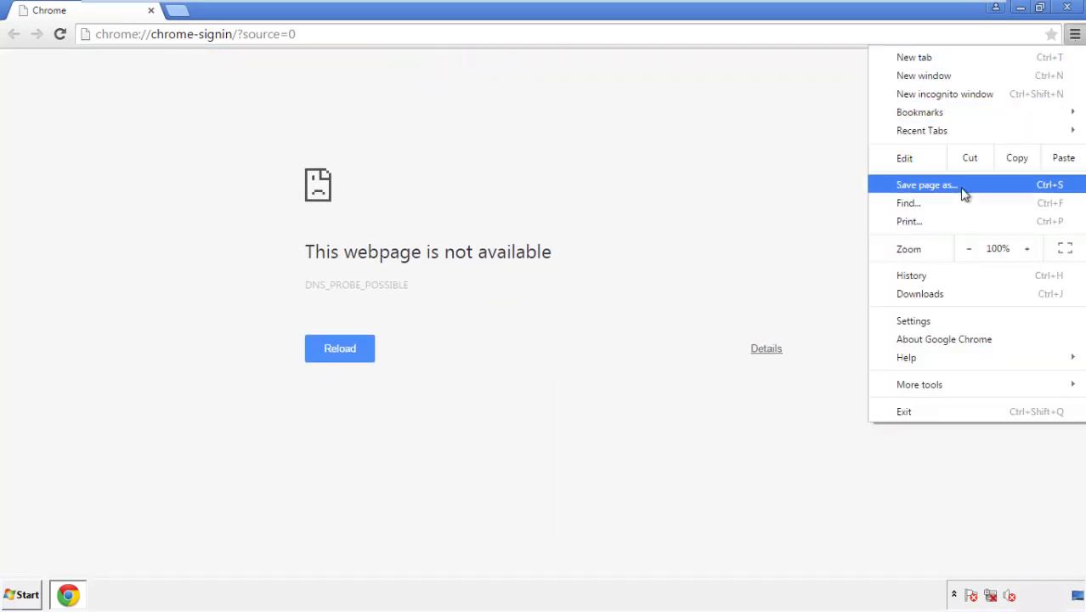
click(918, 320)
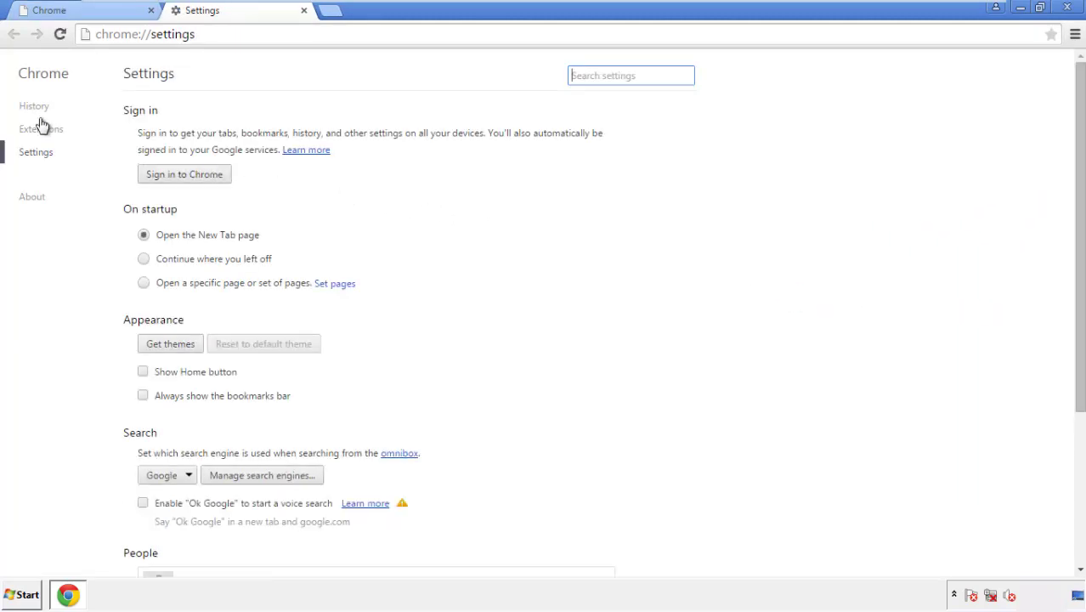
click(39, 108)
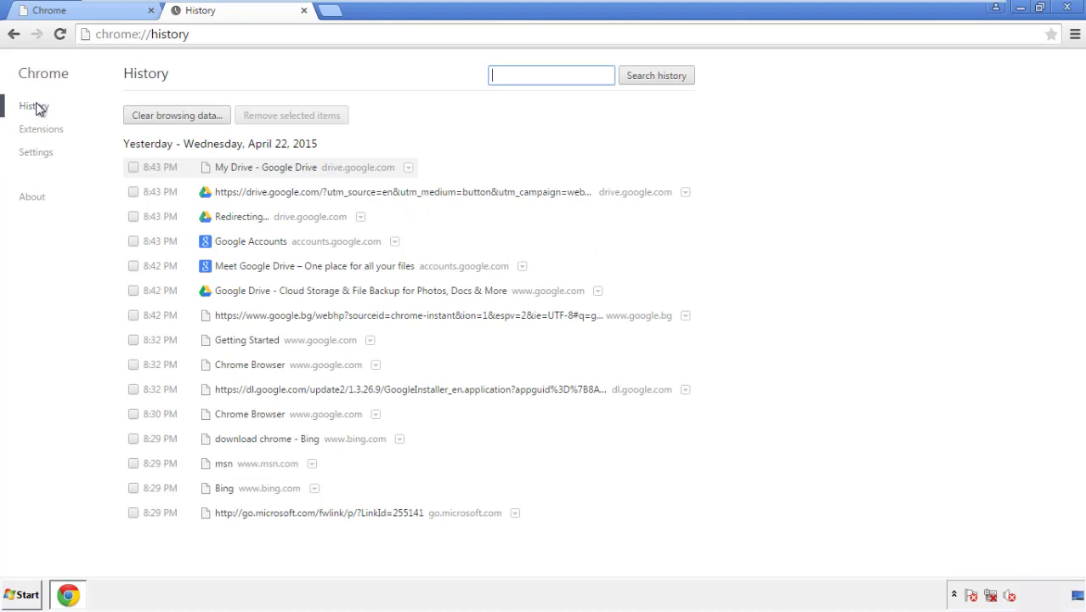
click(164, 119)
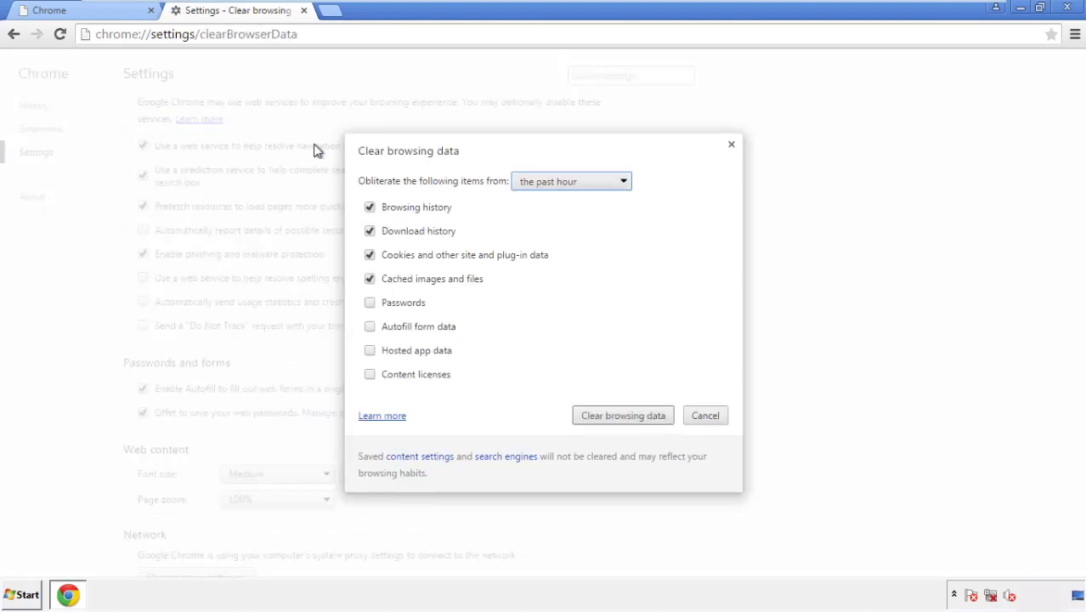
- Clear Chrome's browsing data from the beginning of time, including autofill form data
click(547, 184)
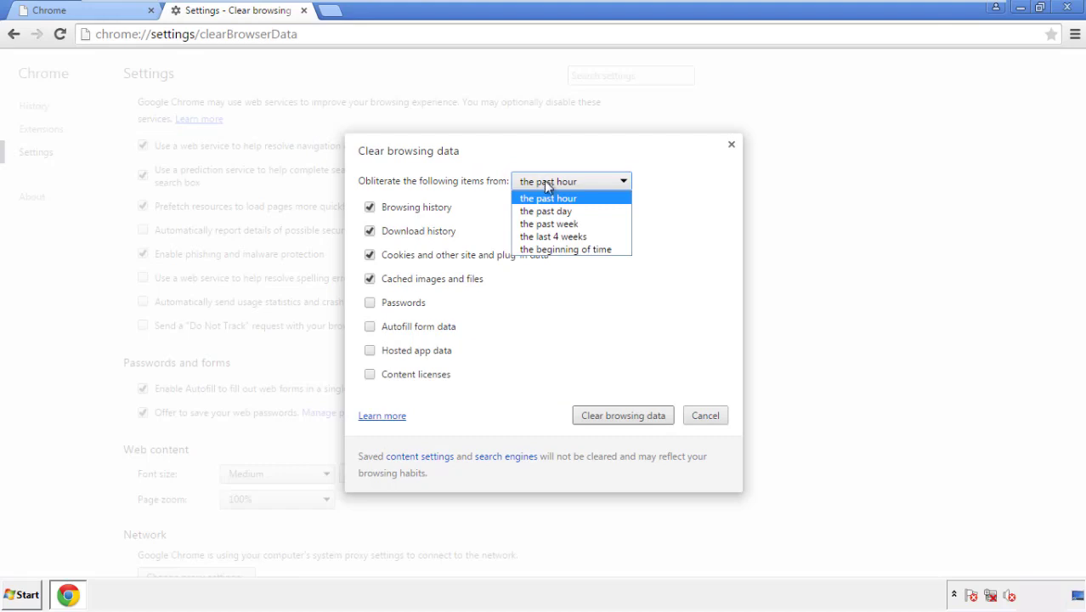
click(543, 249)
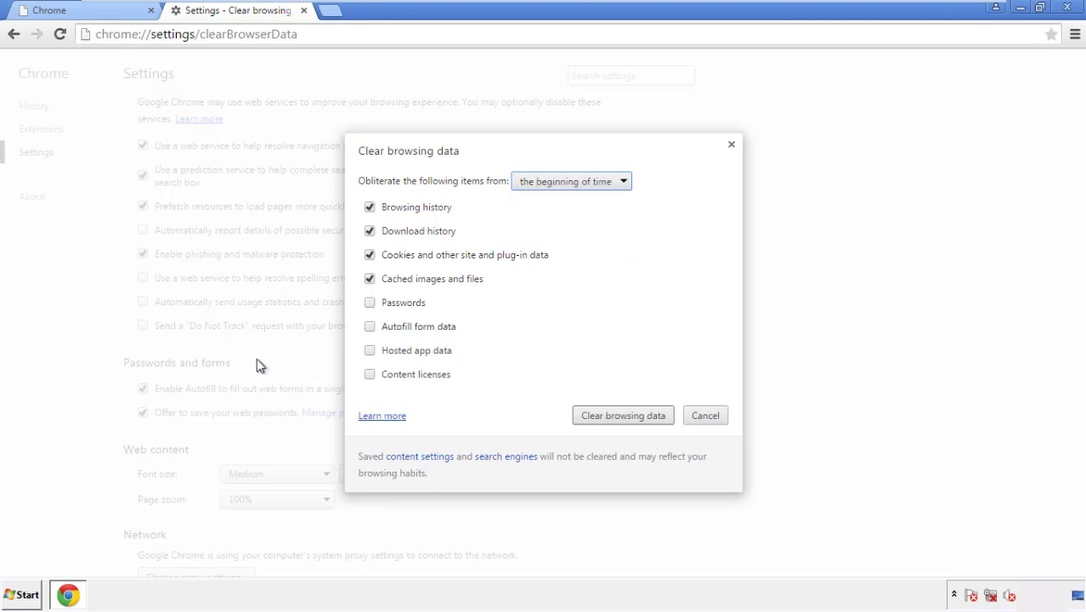
click(379, 332)
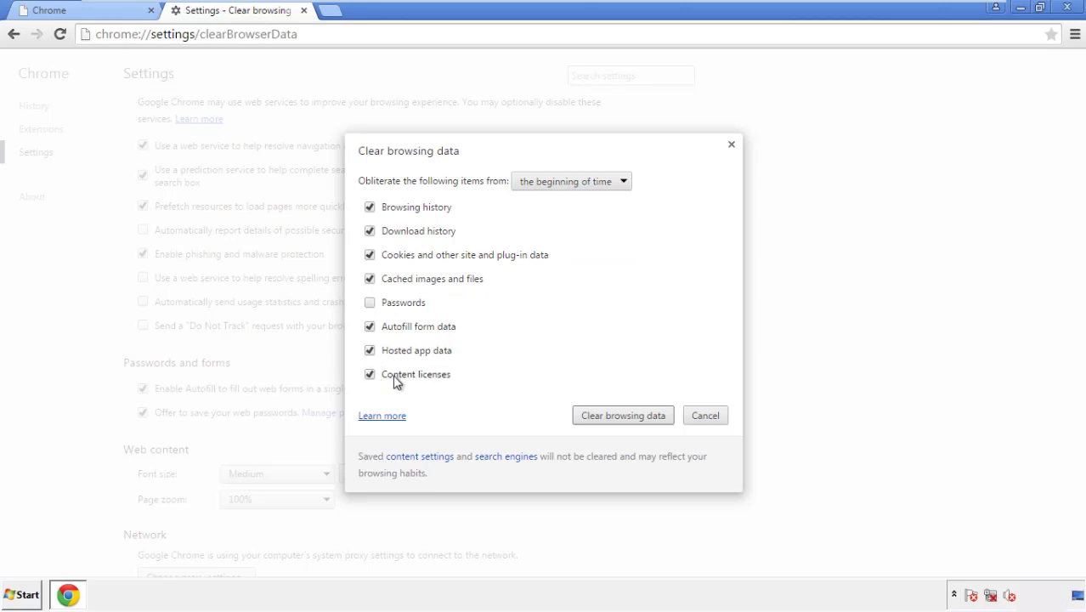
click(608, 418)
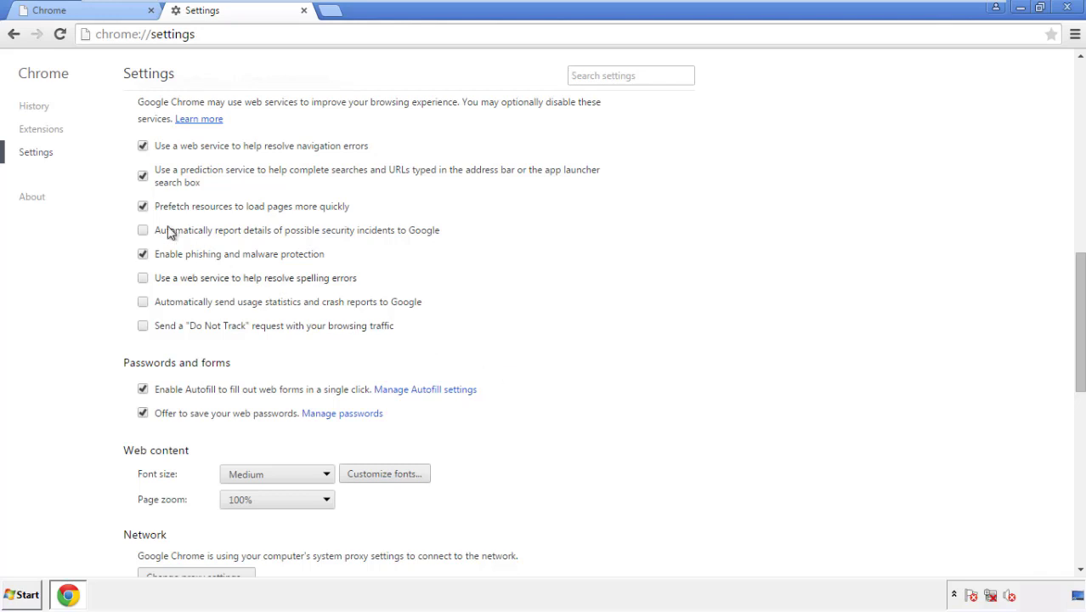
- Reset Chrome settings to defaults from the bottom of Settings, then close Chrome
drag(1079, 270, 1072, 458)
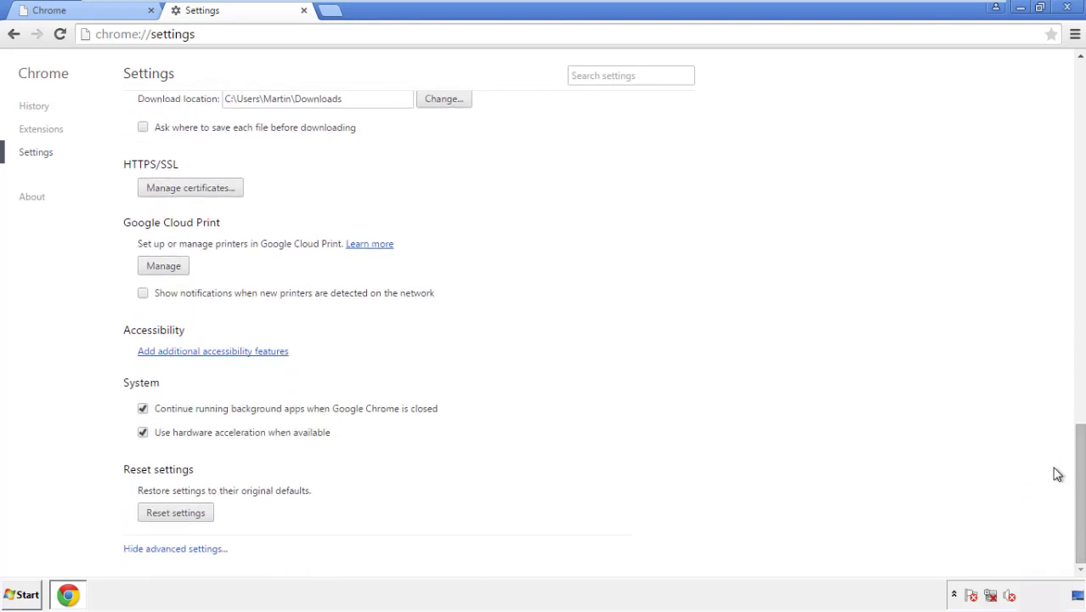
click(203, 515)
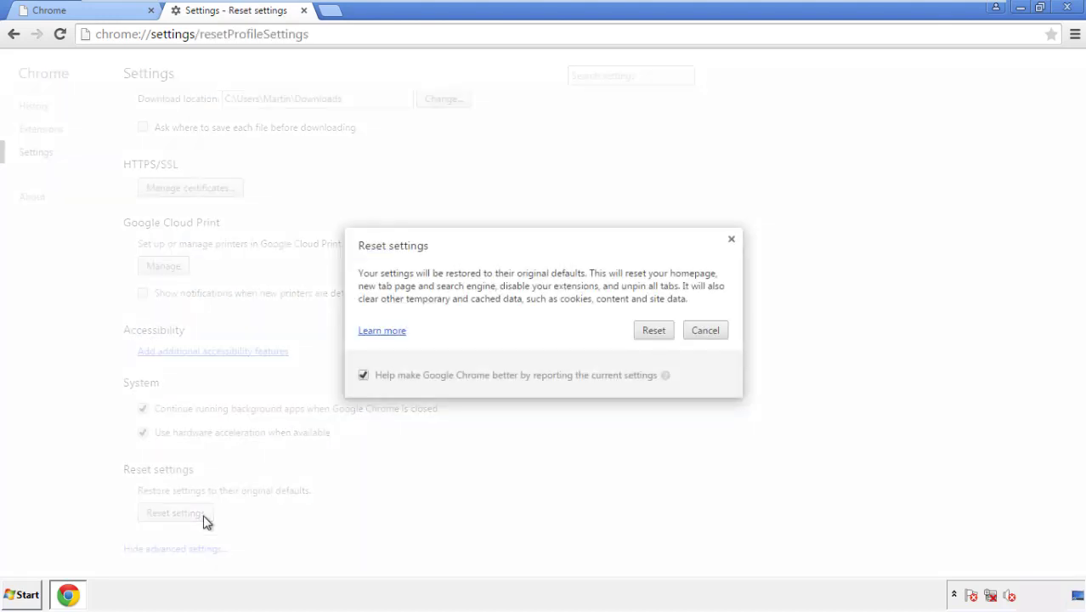
click(654, 330)
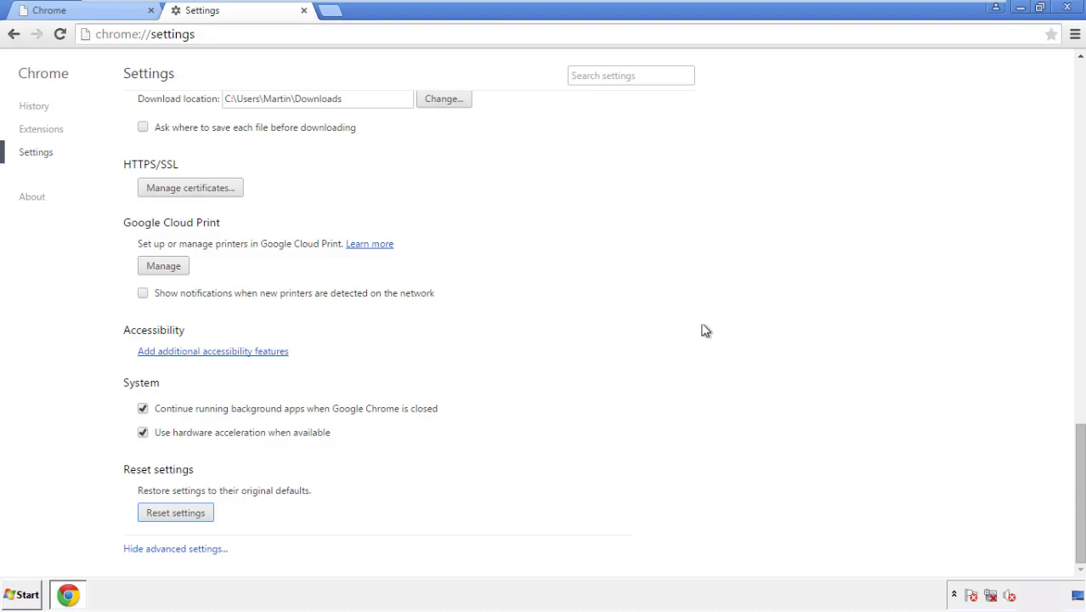
click(1066, 7)
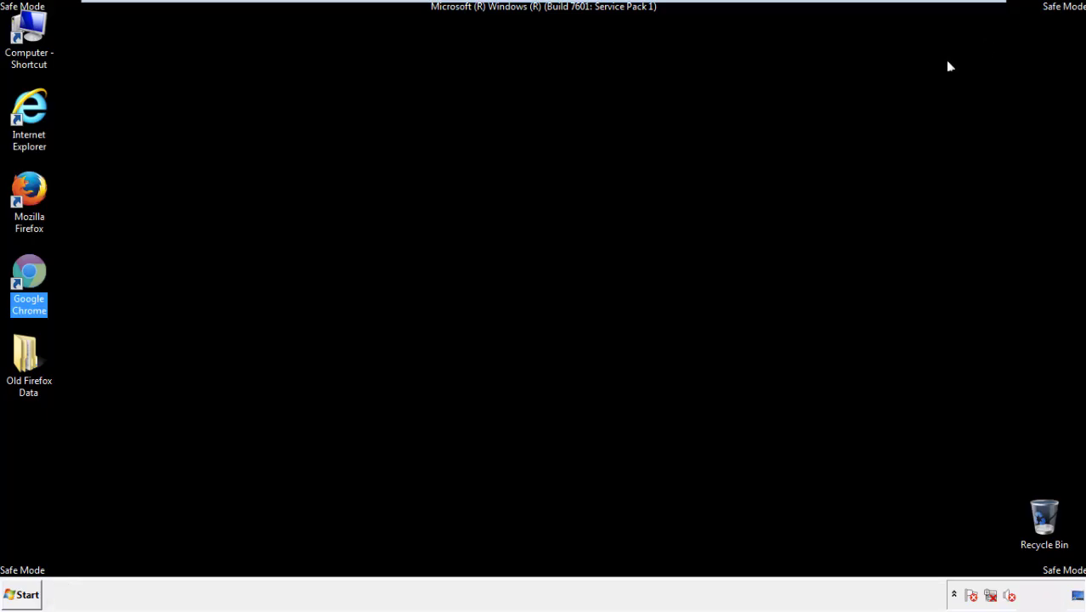
- Launch Firefox, remove Search Mine in the Add-ons Manager, and close the browser
click(586, 274)
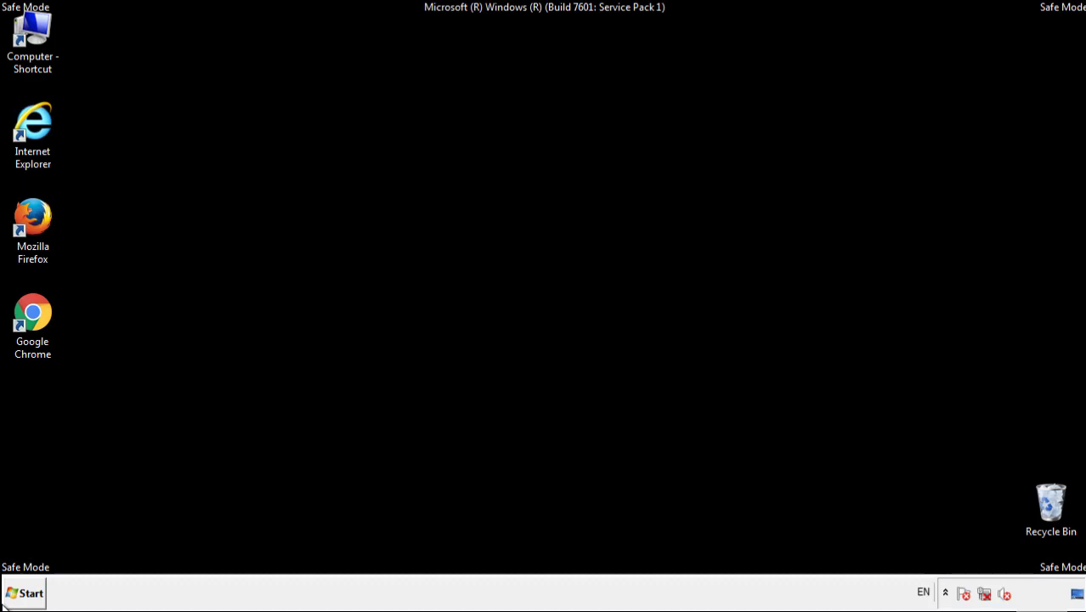
double_click(41, 214)
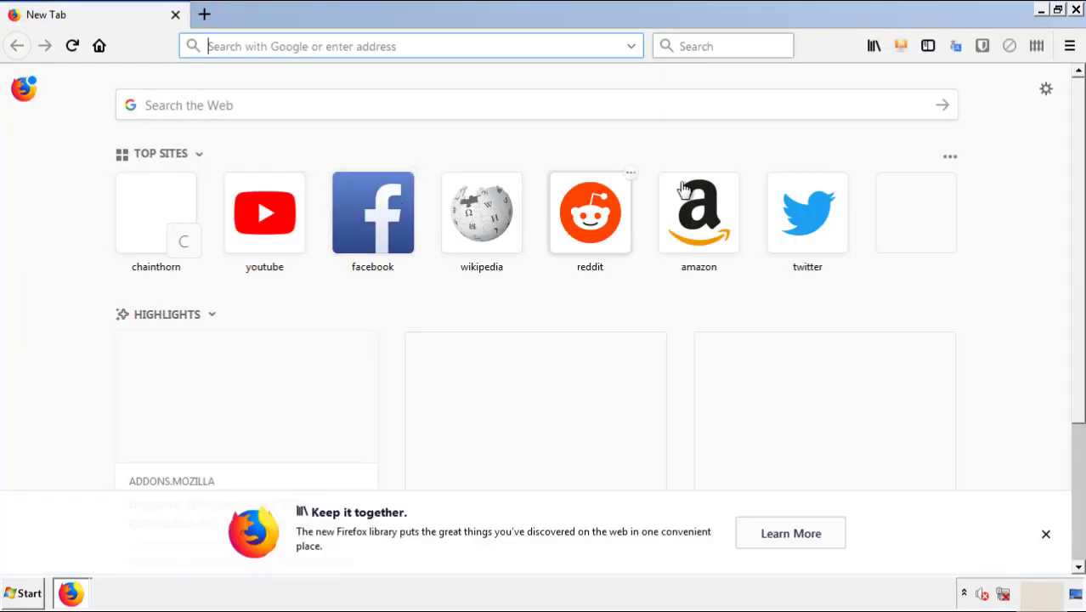
click(1068, 46)
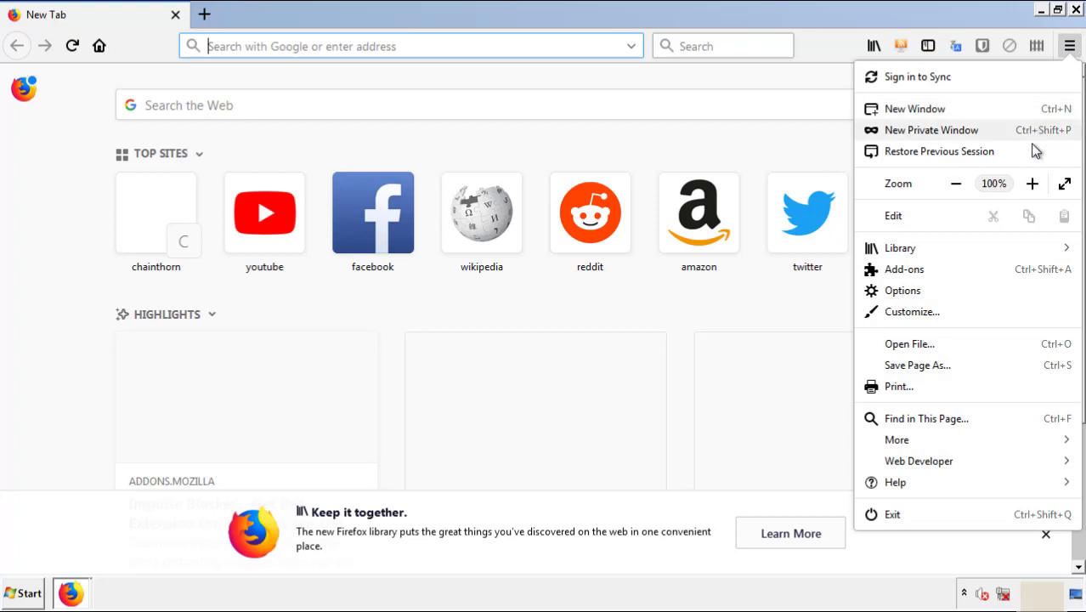
click(1001, 277)
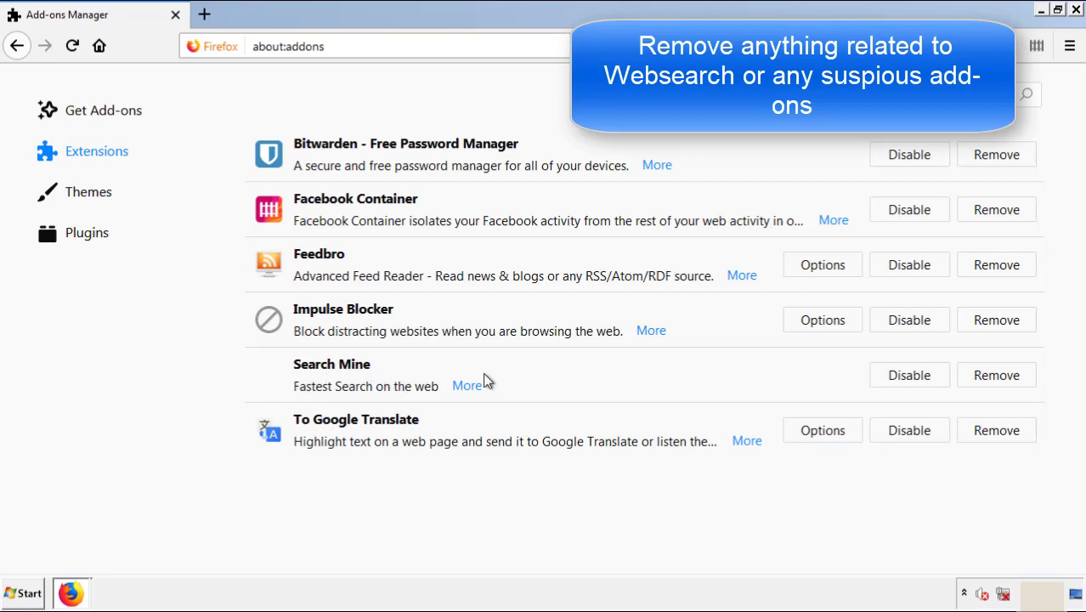
click(992, 377)
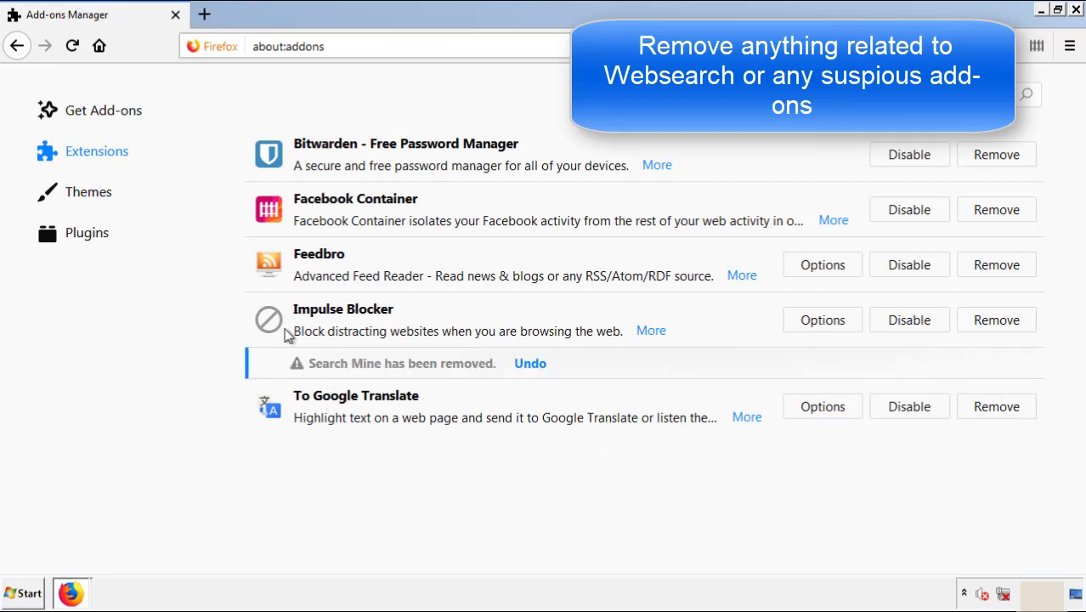
click(1076, 12)
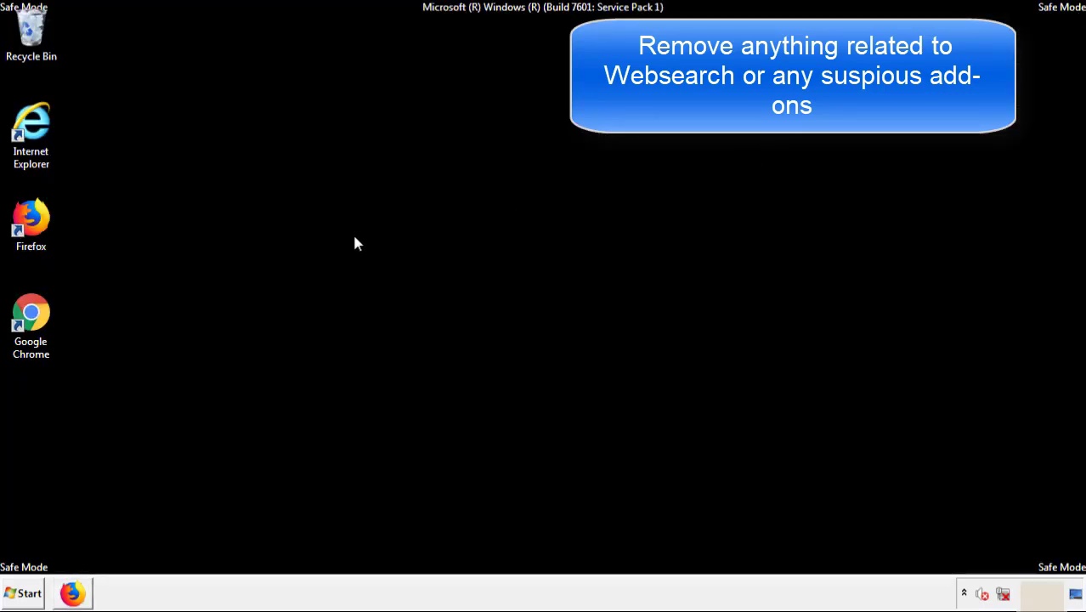
- Launch Chrome, open More tools > Extensions, and remove Search Mine, confirming the removal
double_click(30, 332)
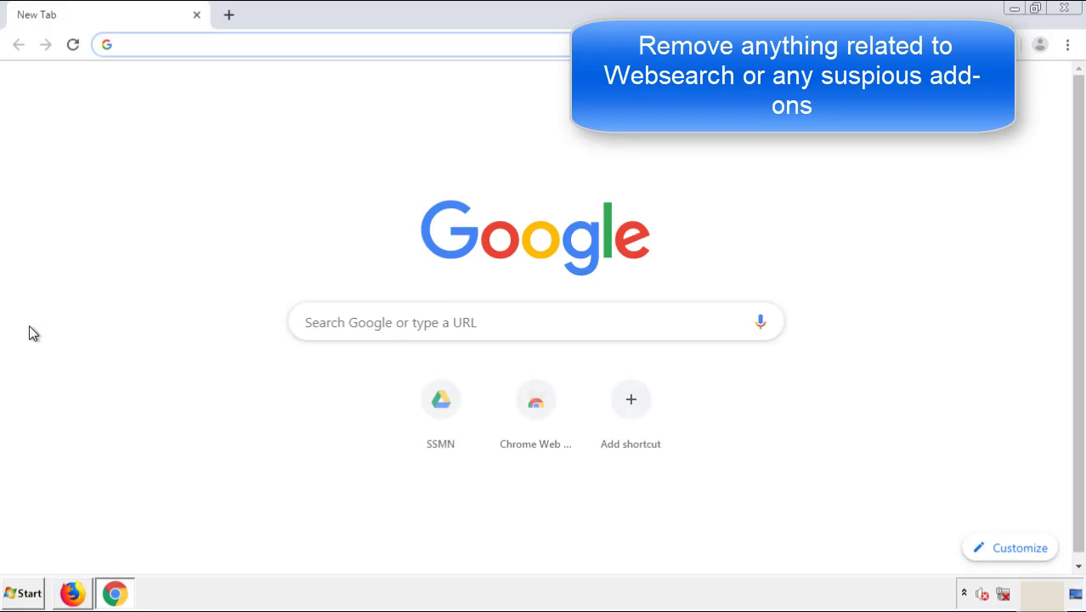
click(1067, 44)
mouse_move(971, 300)
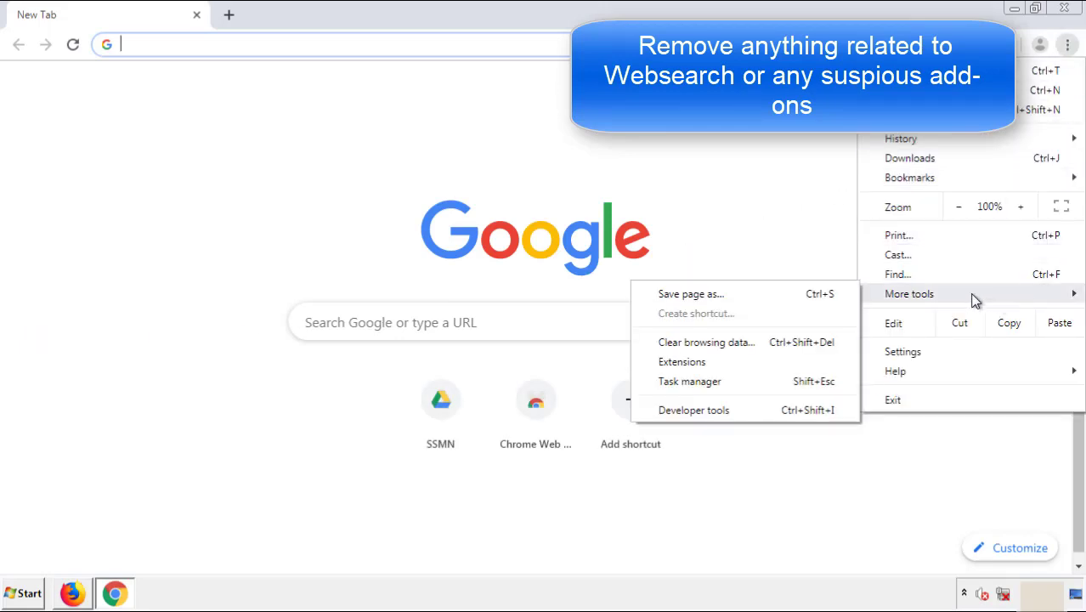
click(689, 361)
scroll(307, 284, down, 10)
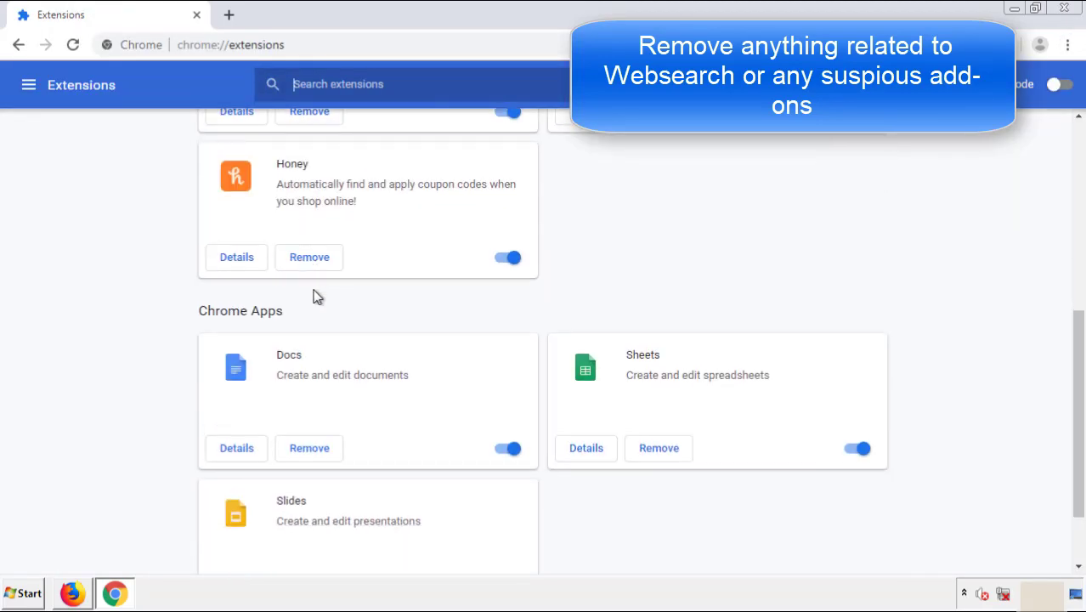
scroll(412, 310, up, 10)
click(308, 244)
click(607, 144)
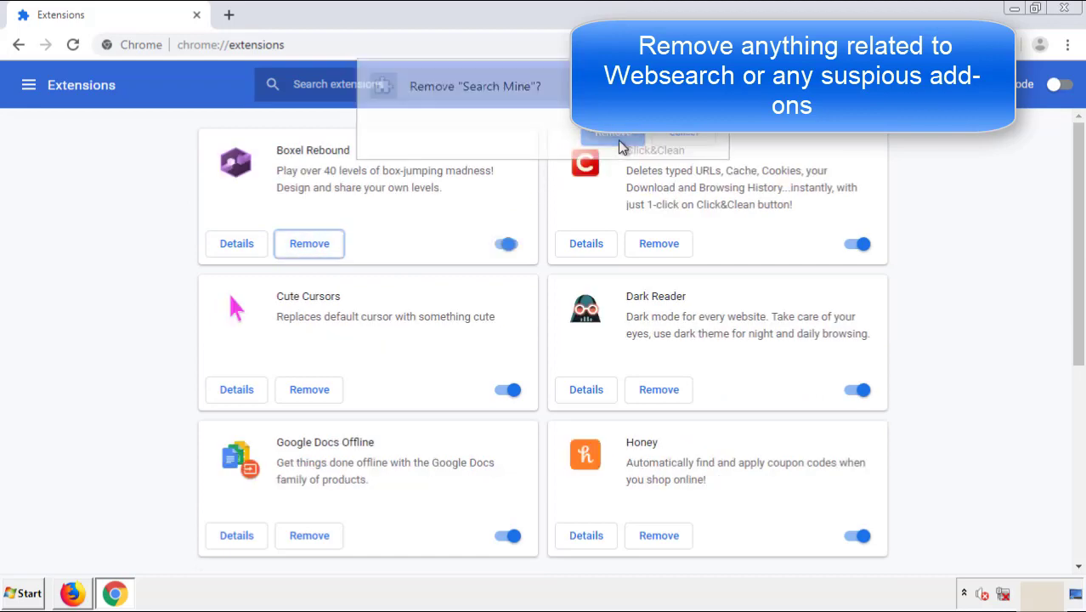
- Close the Chrome window and restart the PC via Start's Shut down options
click(1072, 10)
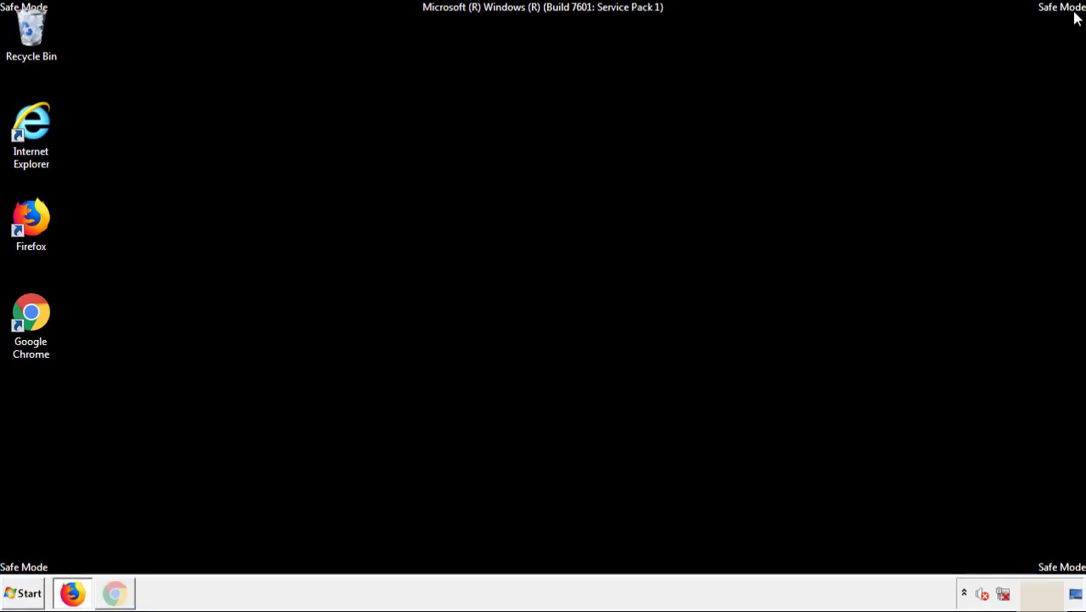
click(28, 595)
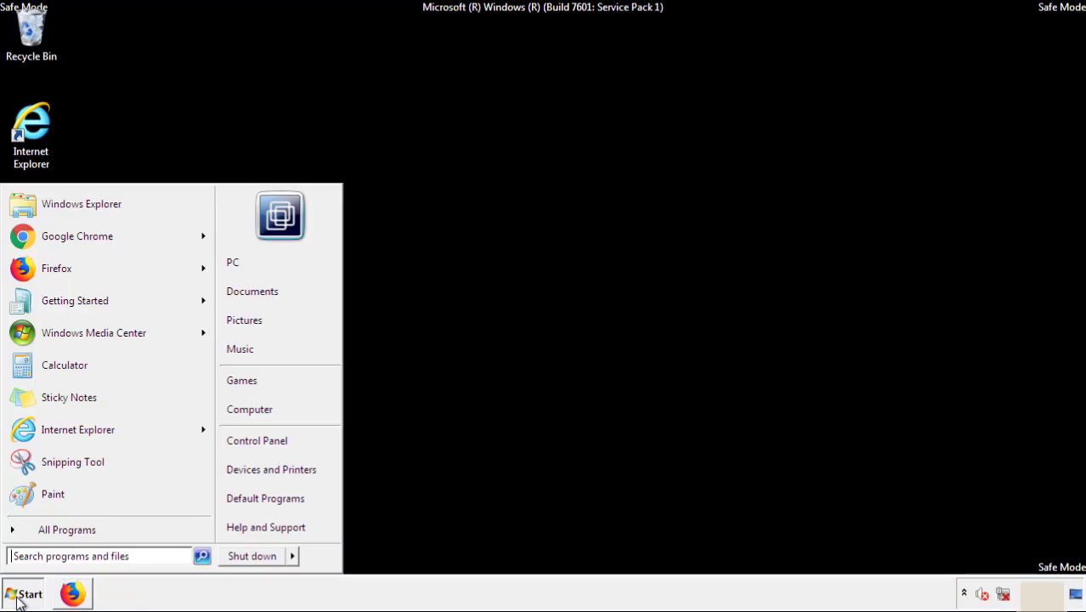
click(293, 557)
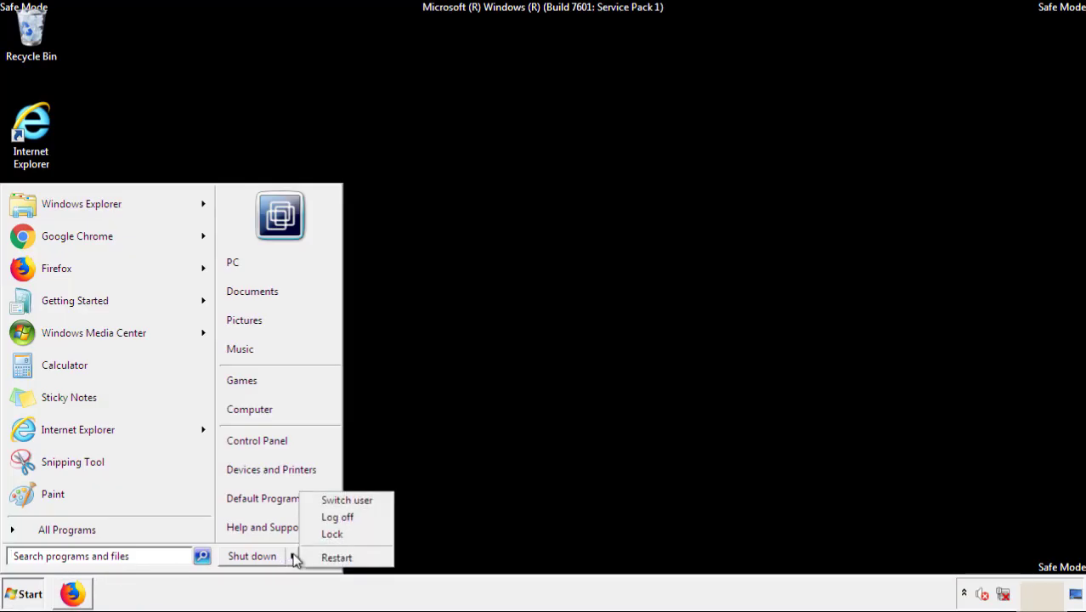
click(336, 558)
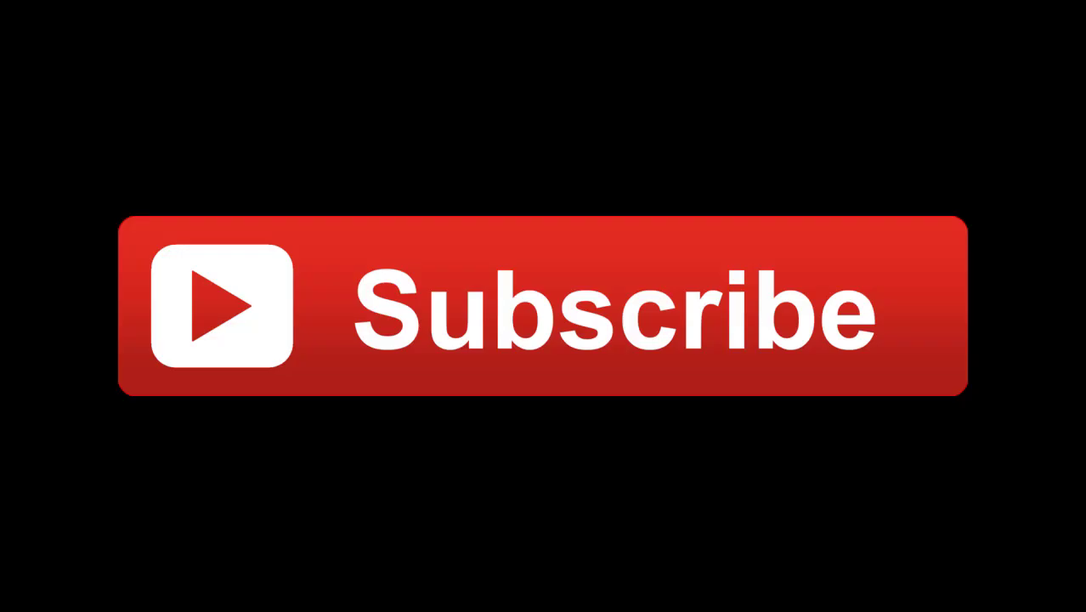